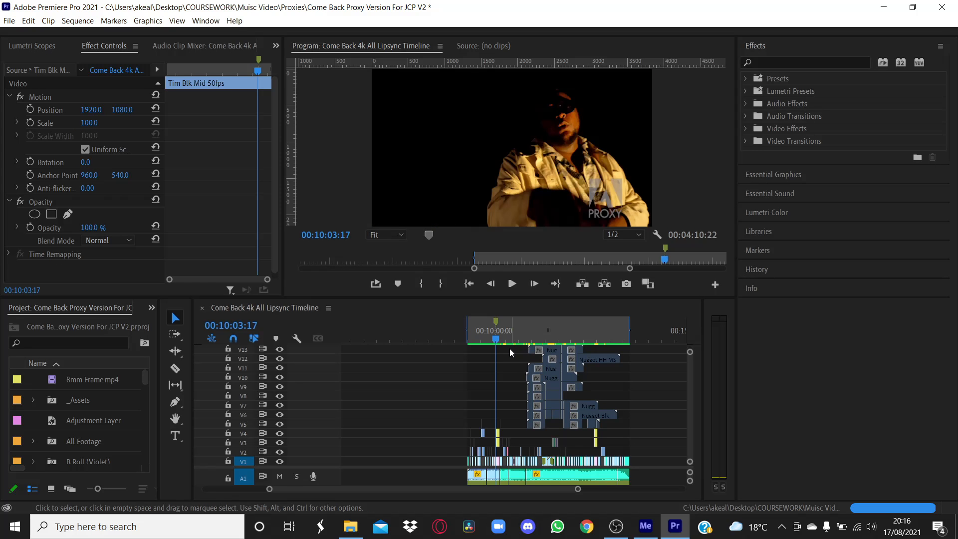
Shorten the sequence's in-to-out range to 00:00:12:23 at the start of the edit and place the playhead inside it at 00:09:25:19
{"action": "left_click", "coordinate": [480, 337]}
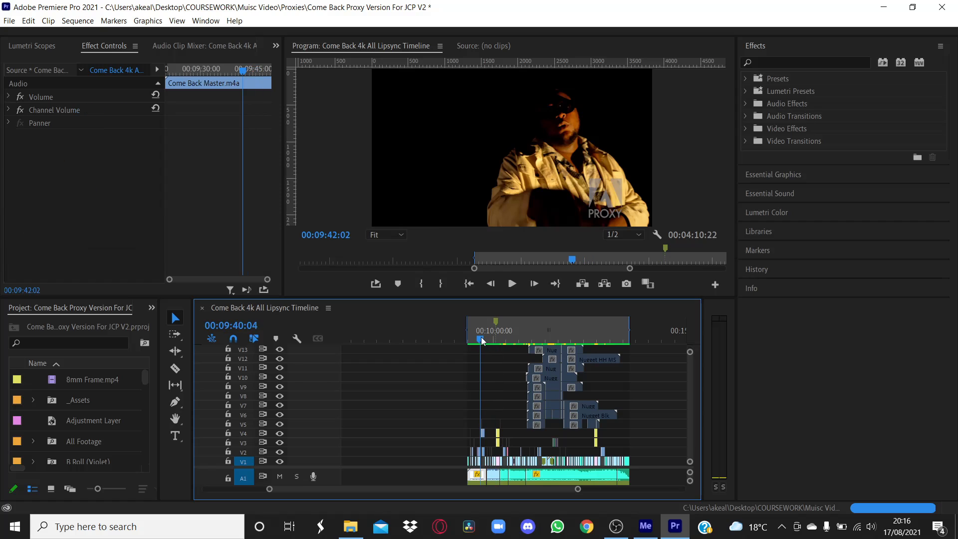
{"action": "key", "text": "b"}
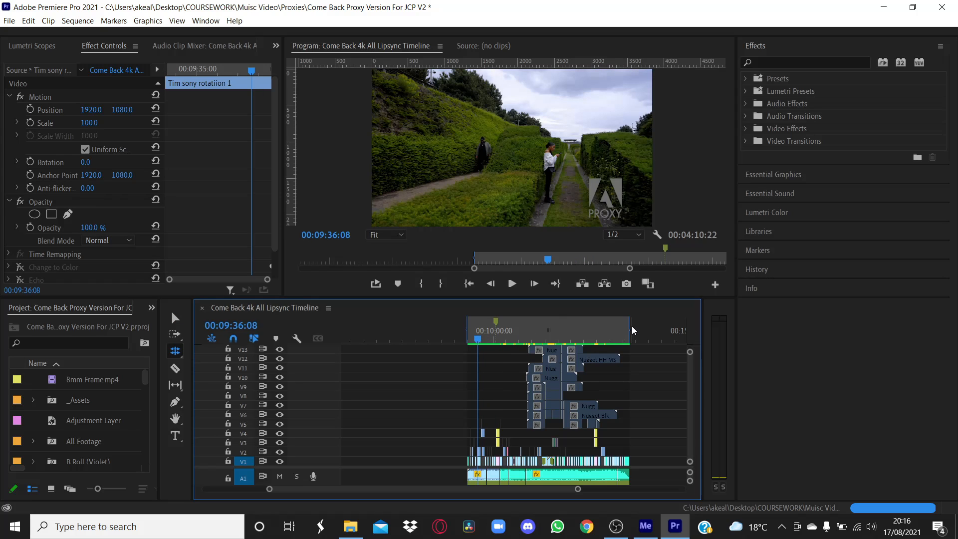
{"action": "left_click_drag", "start_coordinate": [630, 328], "coordinate": [480, 333]}
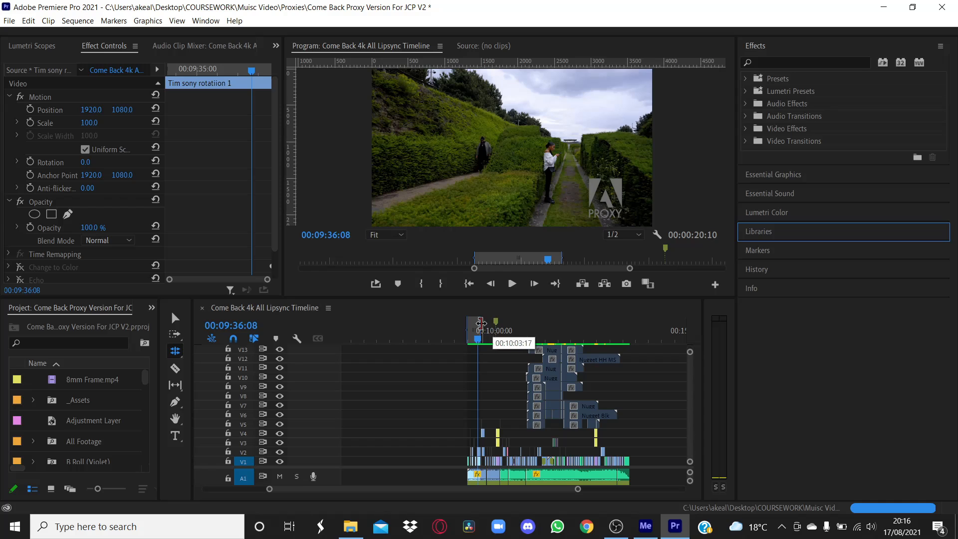
{"action": "left_click", "coordinate": [480, 329]}
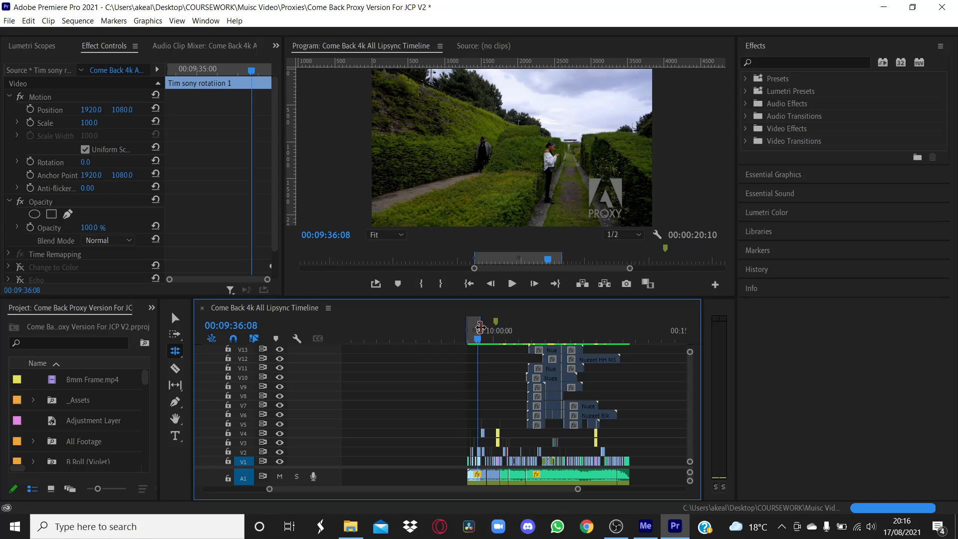
{"action": "left_click_drag", "start_coordinate": [480, 328], "coordinate": [624, 357]}
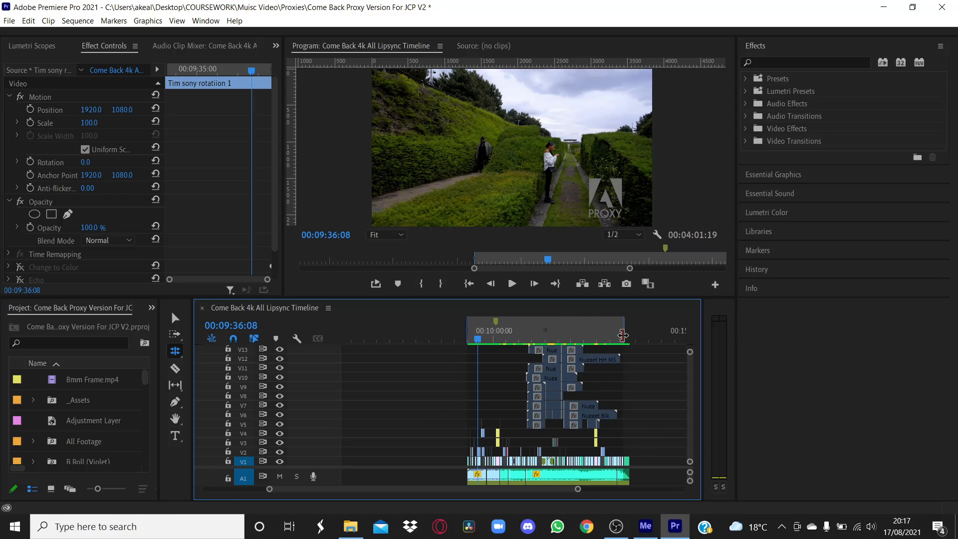
{"action": "left_click_drag", "start_coordinate": [622, 331], "coordinate": [475, 343]}
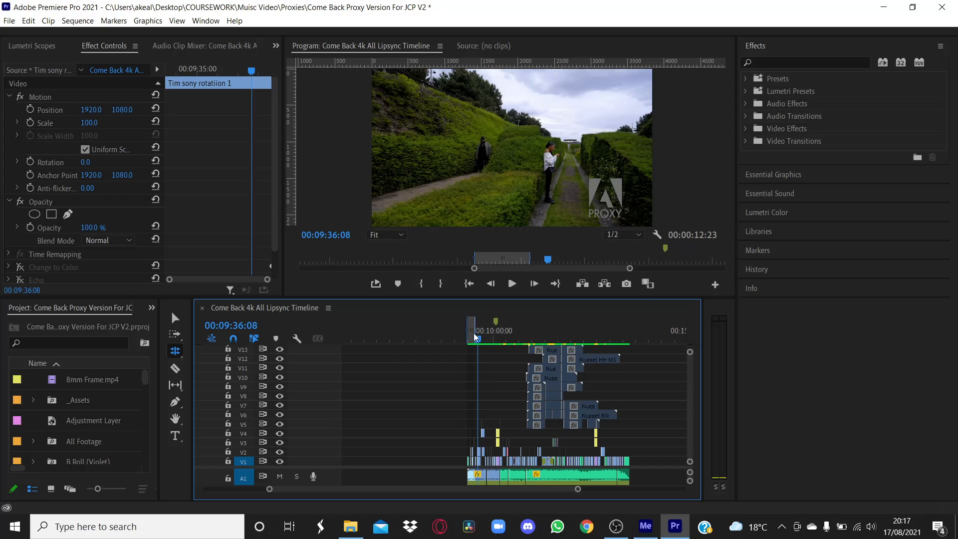
{"action": "left_click", "coordinate": [471, 335]}
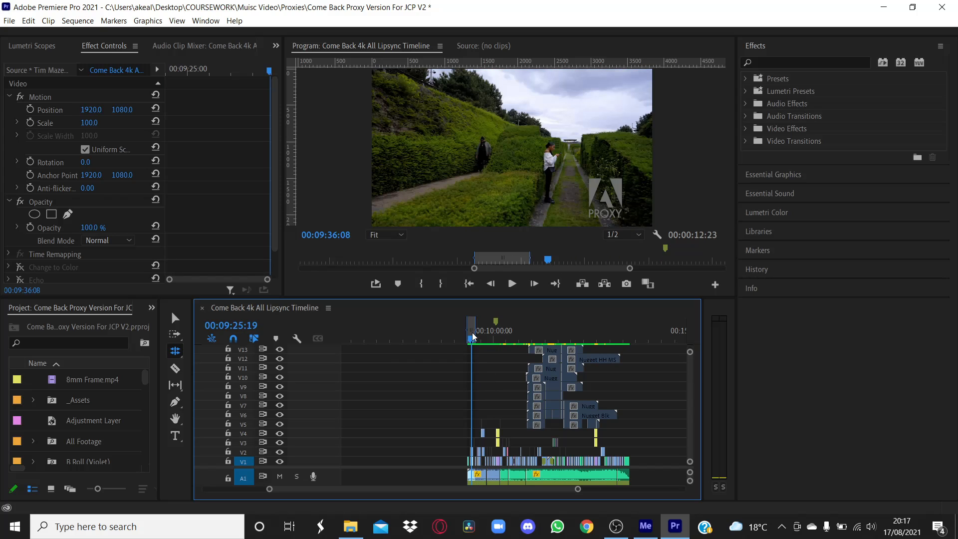
Open the media export settings for the sequence, accepting that offline material is encoded using the proxies
{"action": "left_click", "coordinate": [5, 21]}
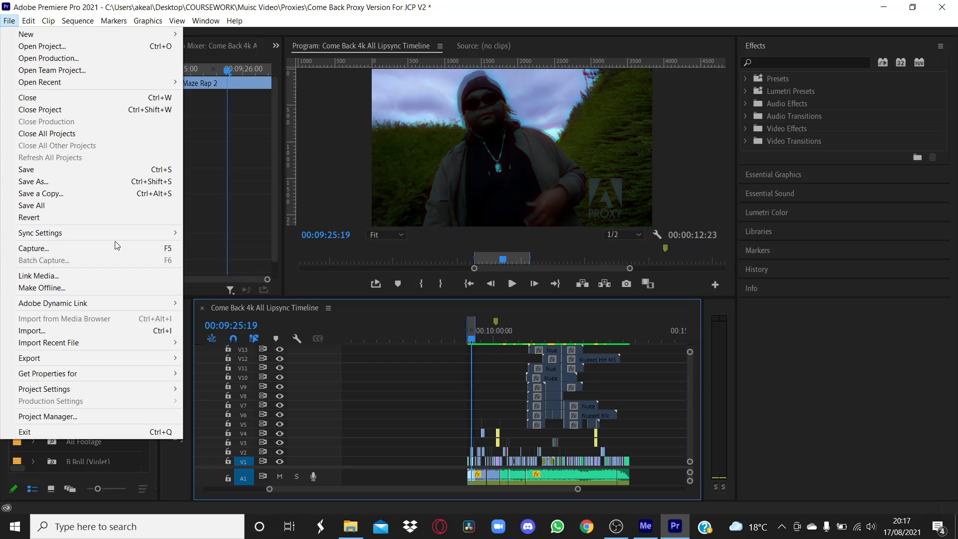
{"action": "mouse_move", "coordinate": [110, 363]}
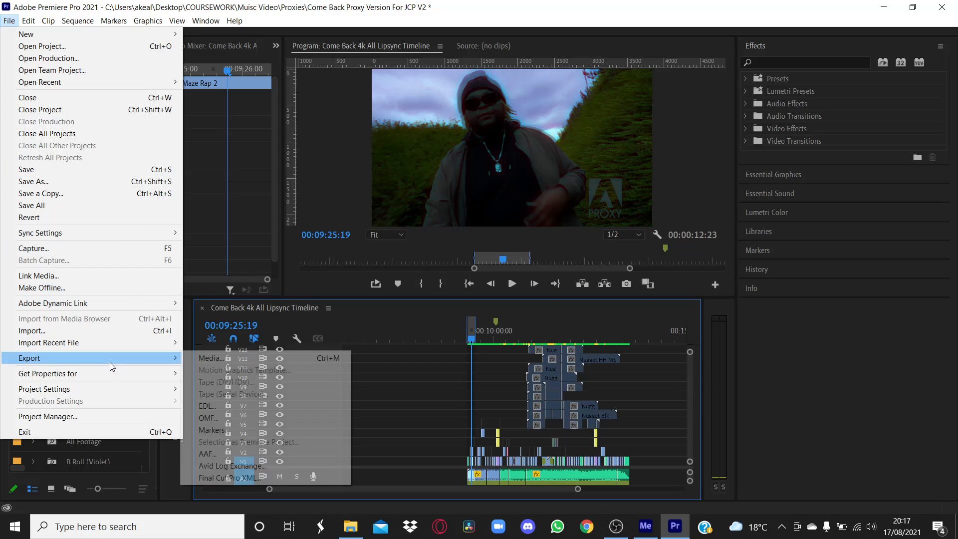
{"action": "left_click", "coordinate": [272, 358]}
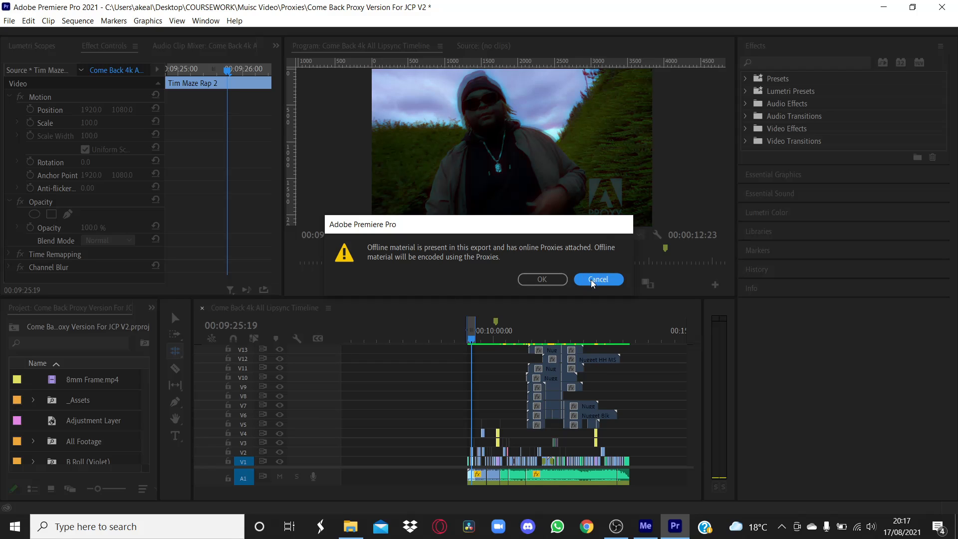
{"action": "left_click", "coordinate": [546, 281]}
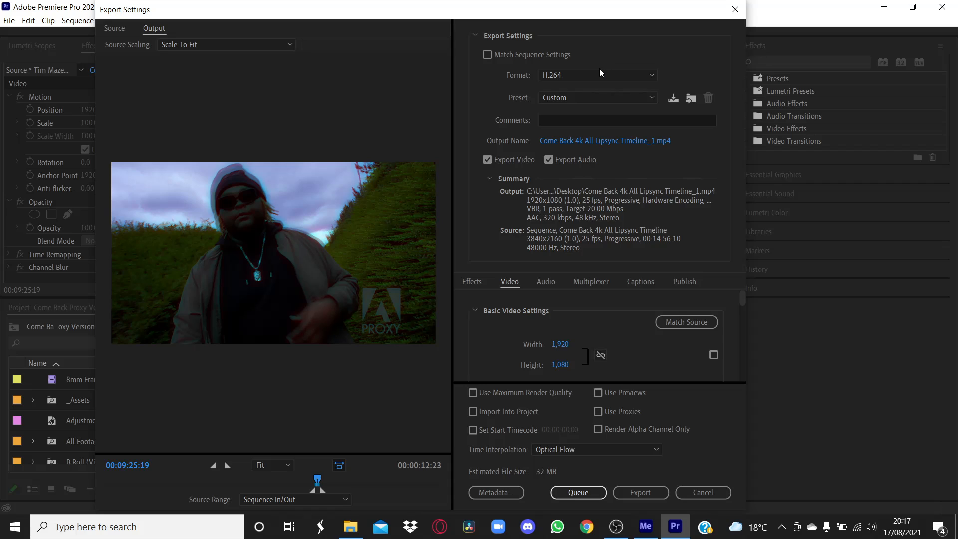
Set the export format to QuickTime with the Apple ProRes 422 preset
{"action": "left_click", "coordinate": [589, 75]}
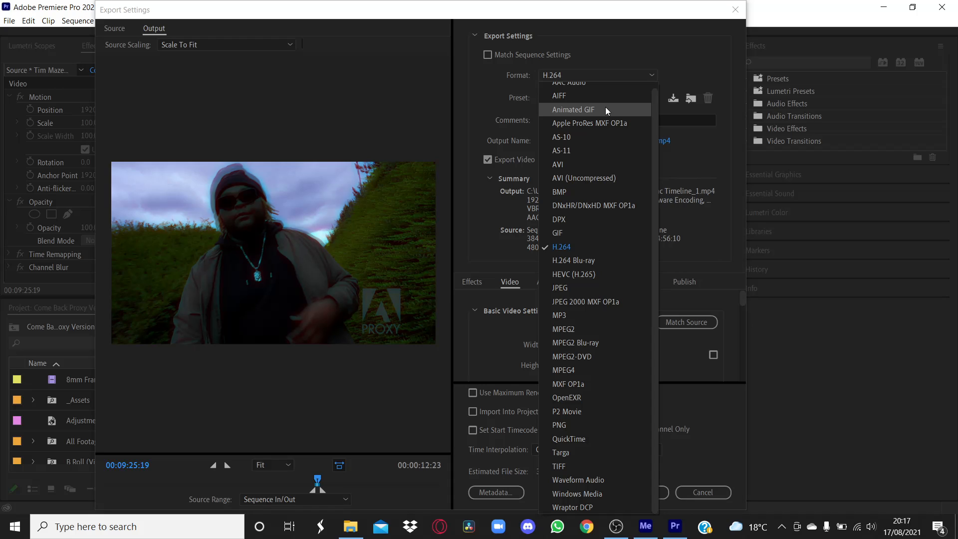
{"action": "scroll", "coordinate": [634, 331], "scroll_direction": "up", "scroll_amount": 1}
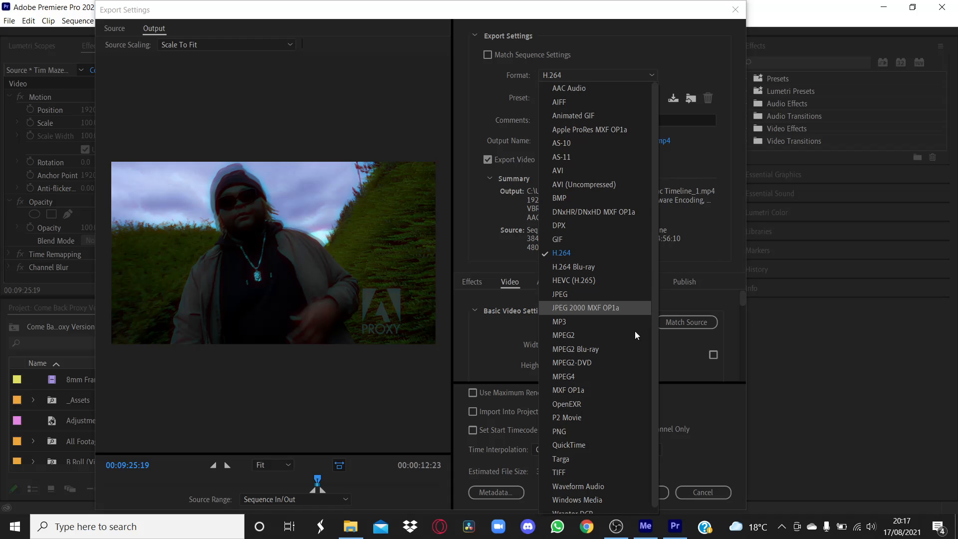
{"action": "left_click", "coordinate": [573, 443]}
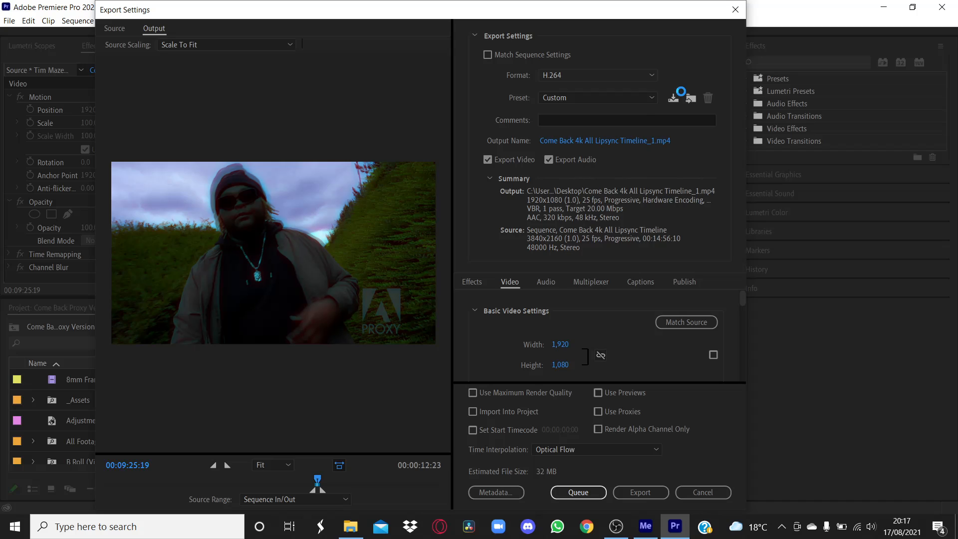
{"action": "left_click", "coordinate": [629, 101]}
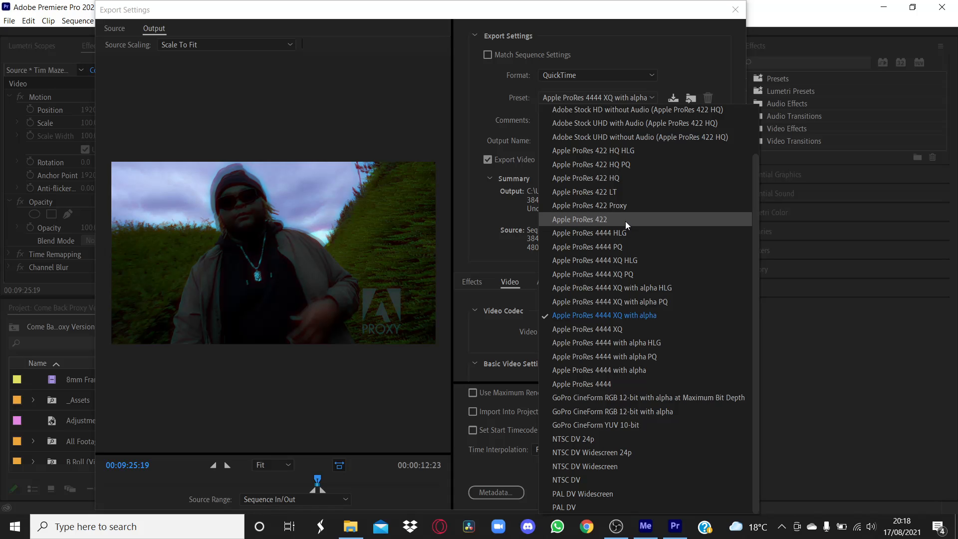
{"action": "scroll", "coordinate": [620, 224], "scroll_direction": "up", "scroll_amount": 2}
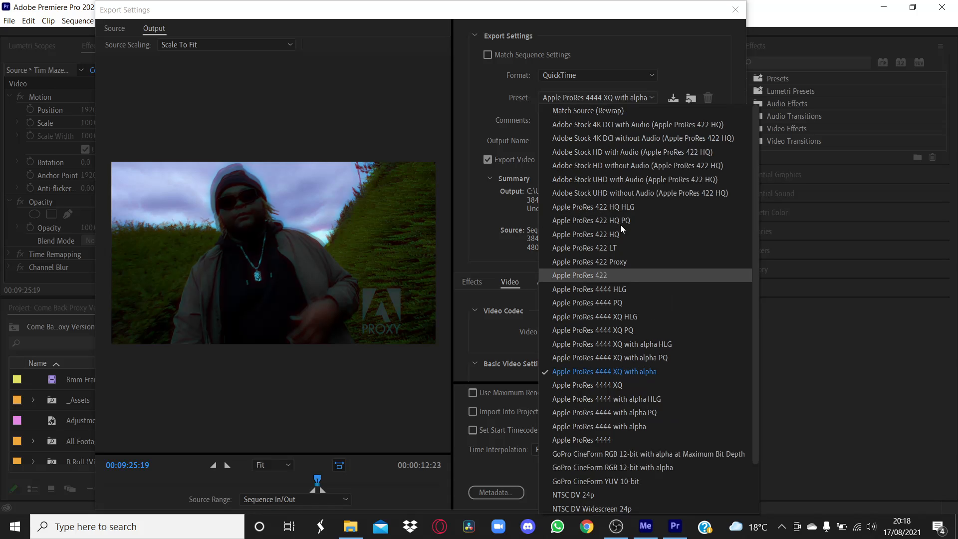
{"action": "left_click", "coordinate": [620, 275]}
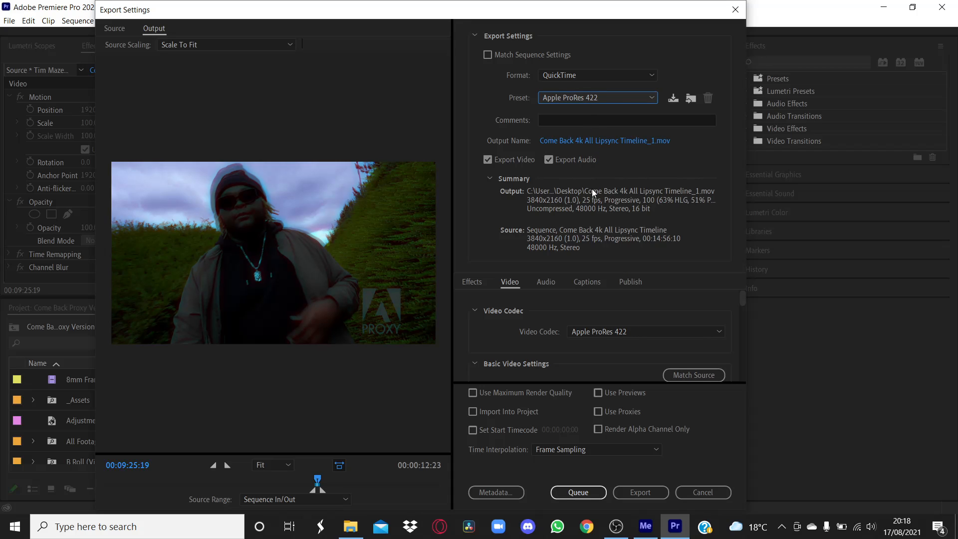
{"action": "scroll", "coordinate": [543, 341], "scroll_direction": "down", "scroll_amount": 5}
{"action": "scroll", "coordinate": [544, 341], "scroll_direction": "up", "scroll_amount": 5}
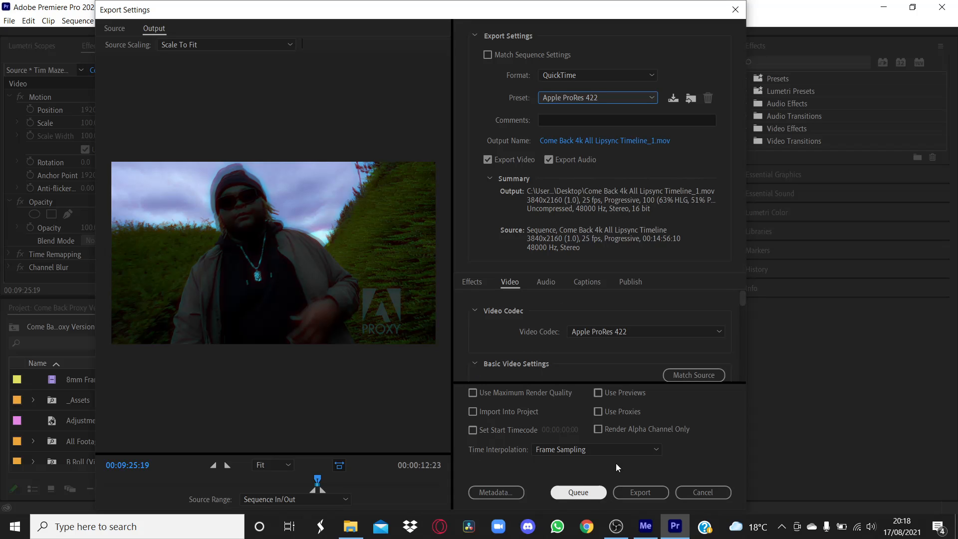
Set the export format to H.264 with the High Quality 720p HD preset
{"action": "left_click", "coordinate": [617, 95]}
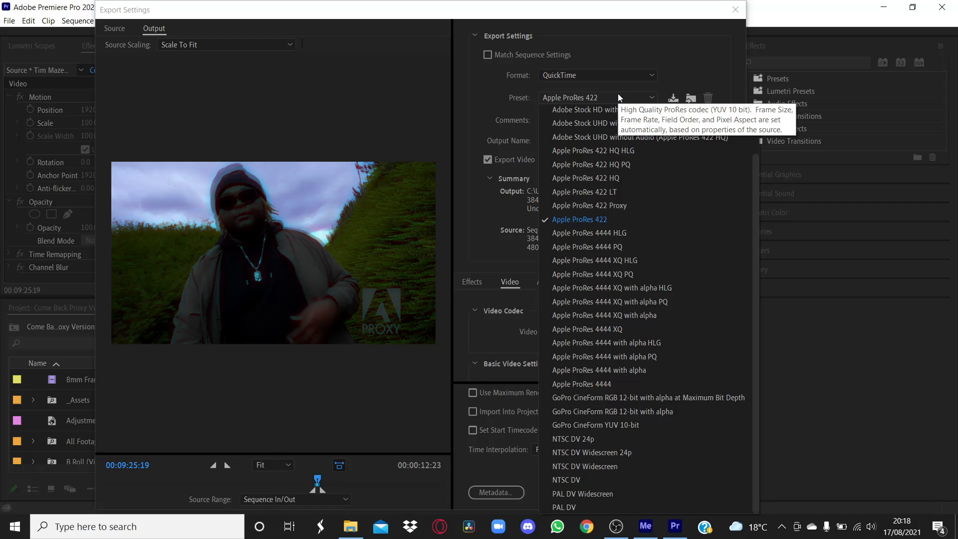
{"action": "left_click", "coordinate": [573, 79]}
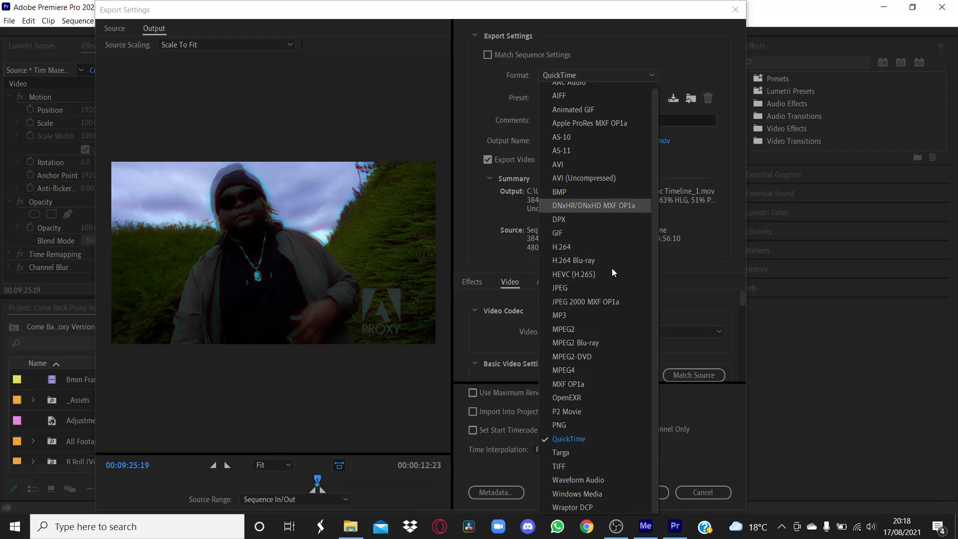
{"action": "left_click", "coordinate": [580, 249]}
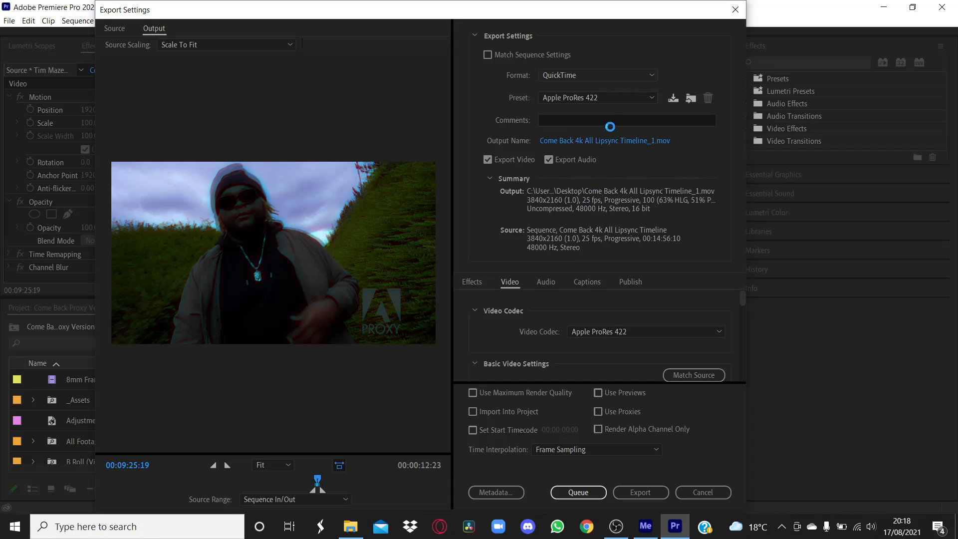
{"action": "left_click", "coordinate": [609, 98]}
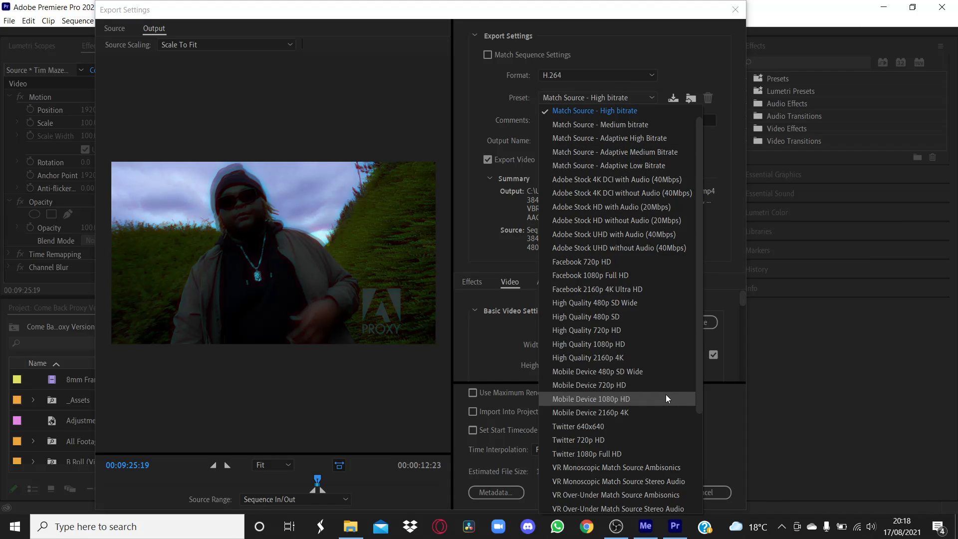
{"action": "scroll", "coordinate": [641, 371], "scroll_direction": "down", "scroll_amount": 3}
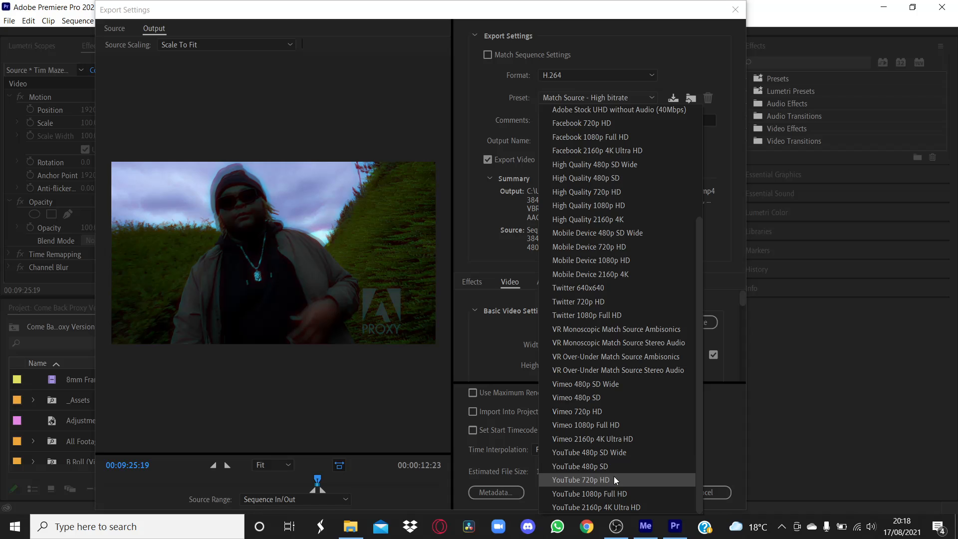
{"action": "scroll", "coordinate": [612, 459], "scroll_direction": "up", "scroll_amount": 3}
{"action": "scroll", "coordinate": [612, 459], "scroll_direction": "down", "scroll_amount": 3}
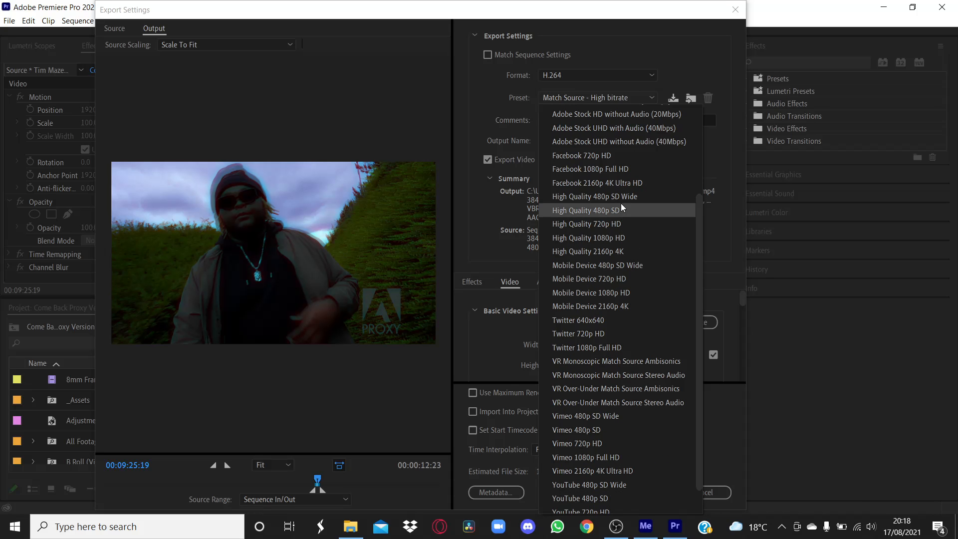
{"action": "scroll", "coordinate": [618, 202], "scroll_direction": "up", "scroll_amount": 3}
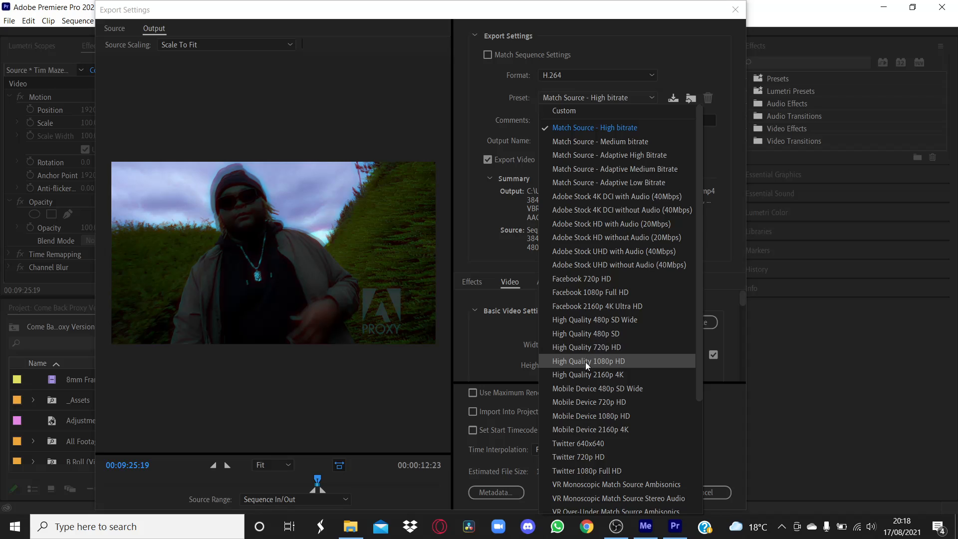
{"action": "left_click", "coordinate": [587, 346]}
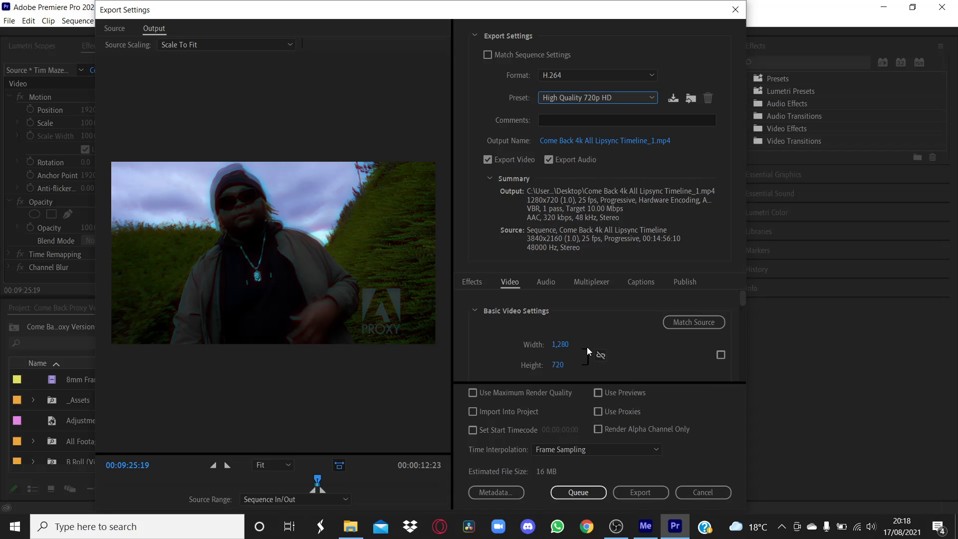
Name the output file "Emaple 1" and save it in the session 30 folder under COURSEWORK, Coursewok videos
{"action": "left_click", "coordinate": [597, 139]}
{"action": "type", "text": "E"}
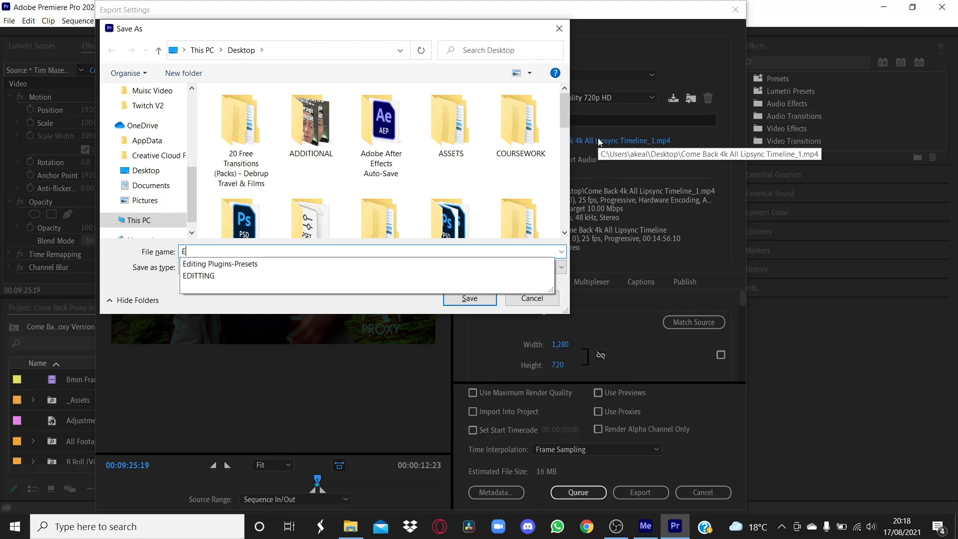
{"action": "type", "text": "maple 1"}
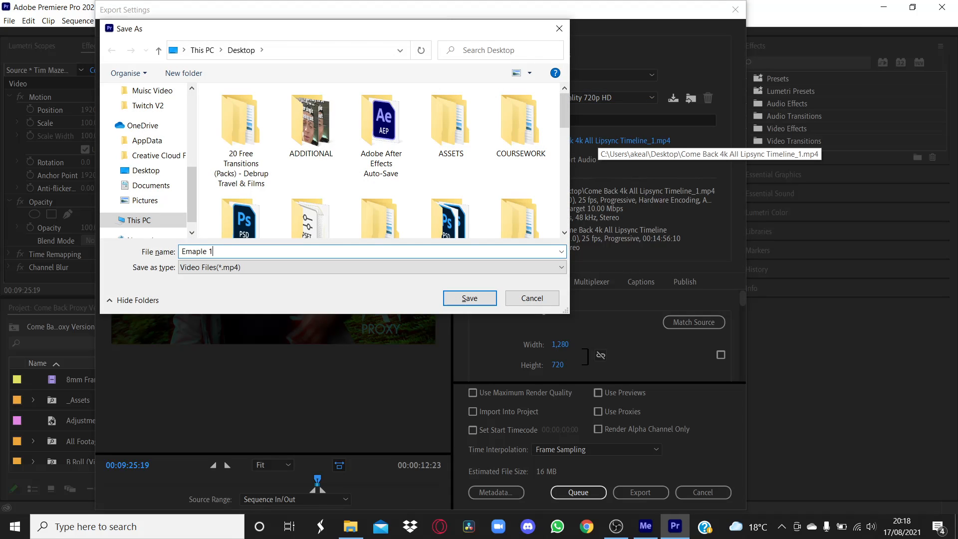
{"action": "double_click", "coordinate": [521, 132]}
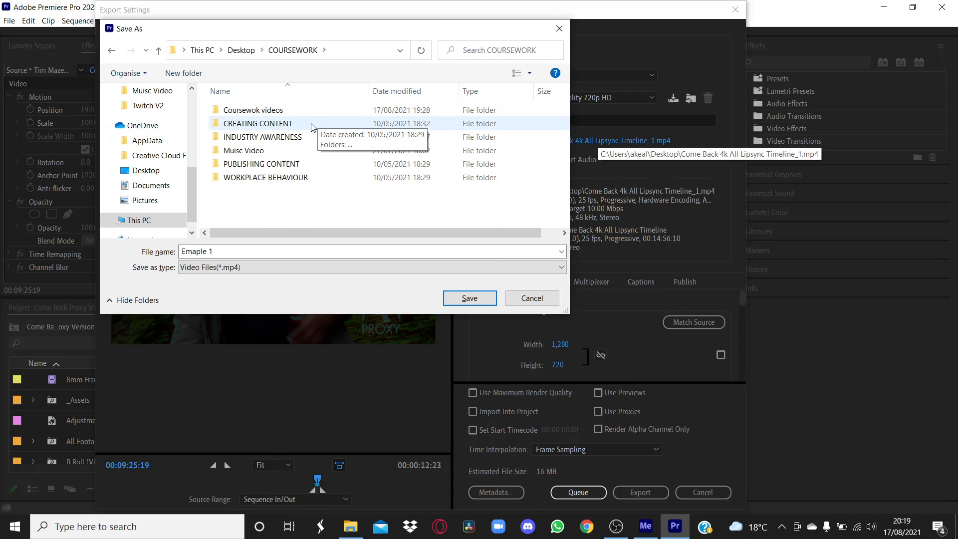
{"action": "double_click", "coordinate": [311, 111]}
{"action": "double_click", "coordinate": [265, 125]}
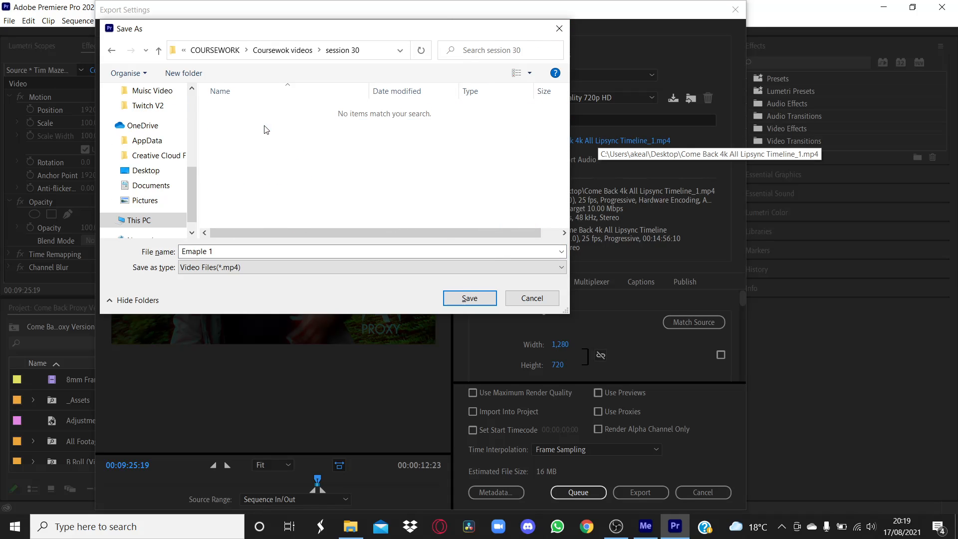
{"action": "left_click", "coordinate": [459, 297]}
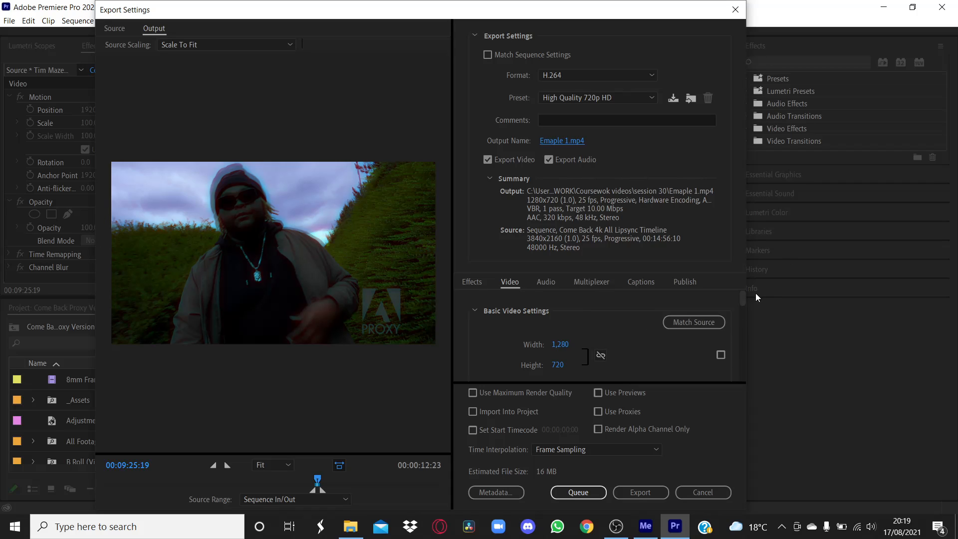
Review the video, audio and multiplexer settings of the export
{"action": "left_click_drag", "start_coordinate": [742, 298], "coordinate": [726, 351]}
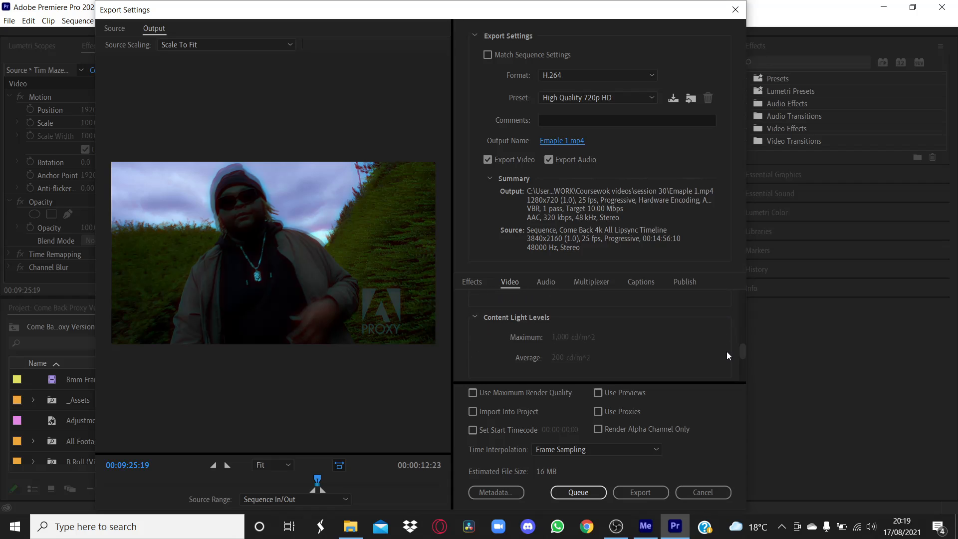
{"action": "left_click", "coordinate": [541, 281]}
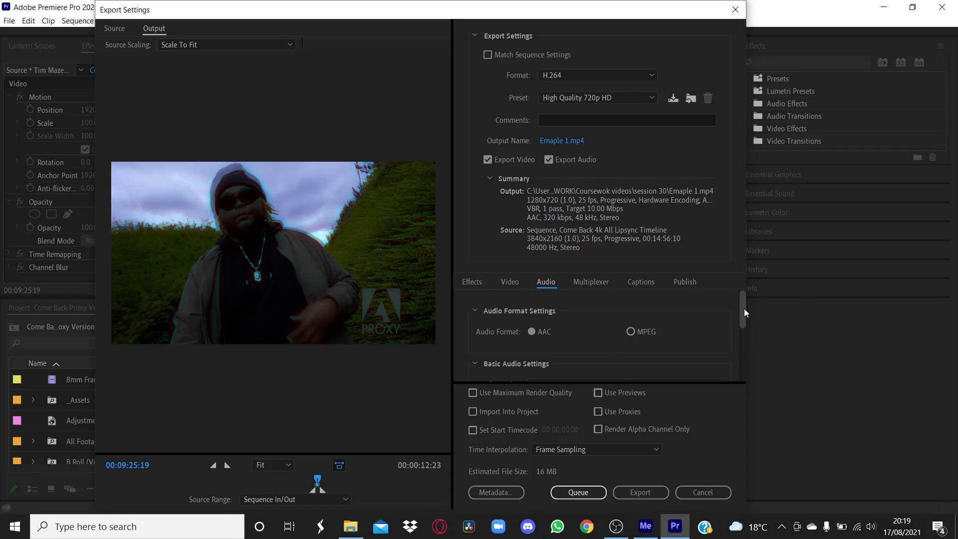
{"action": "left_click_drag", "start_coordinate": [743, 308], "coordinate": [733, 343]}
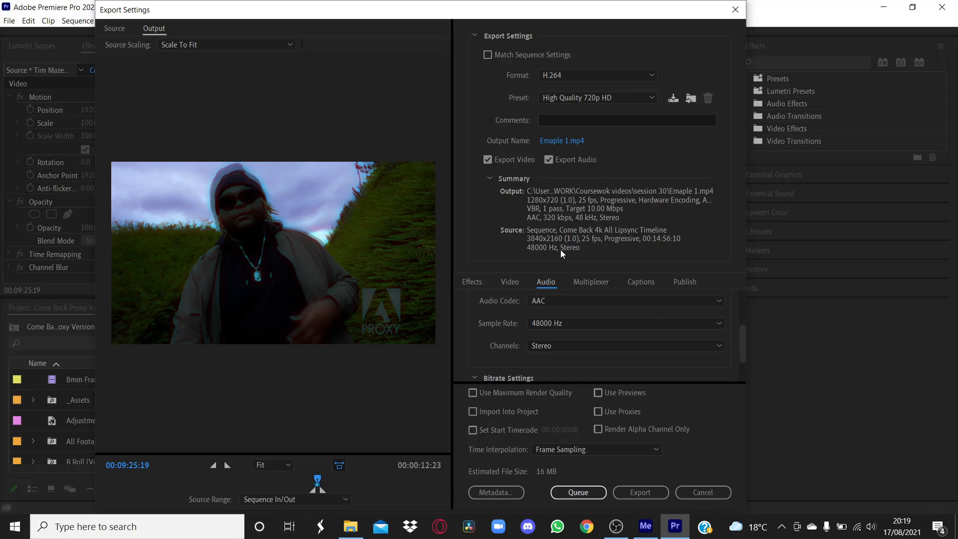
{"action": "left_click", "coordinate": [585, 284]}
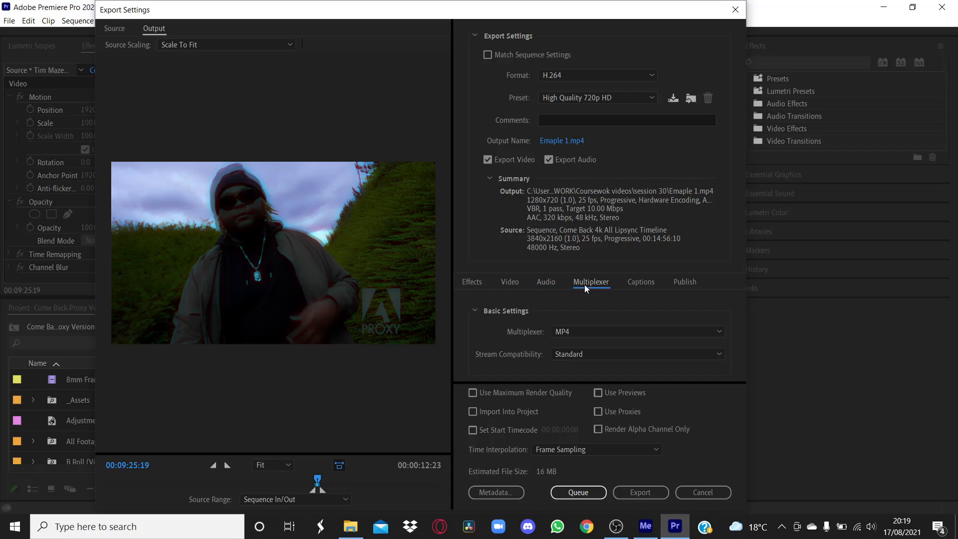
Check the captions and publish settings of the Emaple 1 export, and run the export
{"action": "left_click", "coordinate": [641, 285]}
{"action": "left_click", "coordinate": [670, 287]}
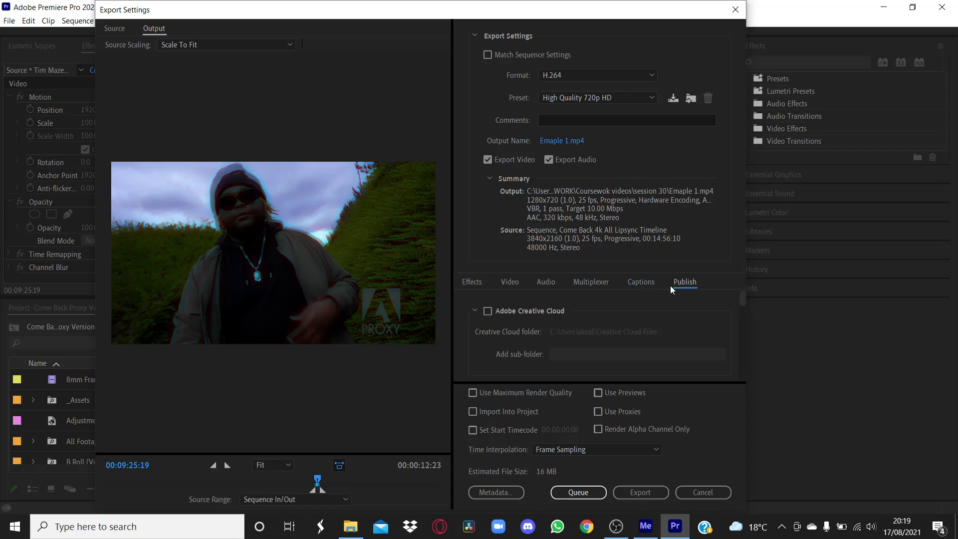
{"action": "scroll", "coordinate": [589, 341], "scroll_direction": "down", "scroll_amount": 4}
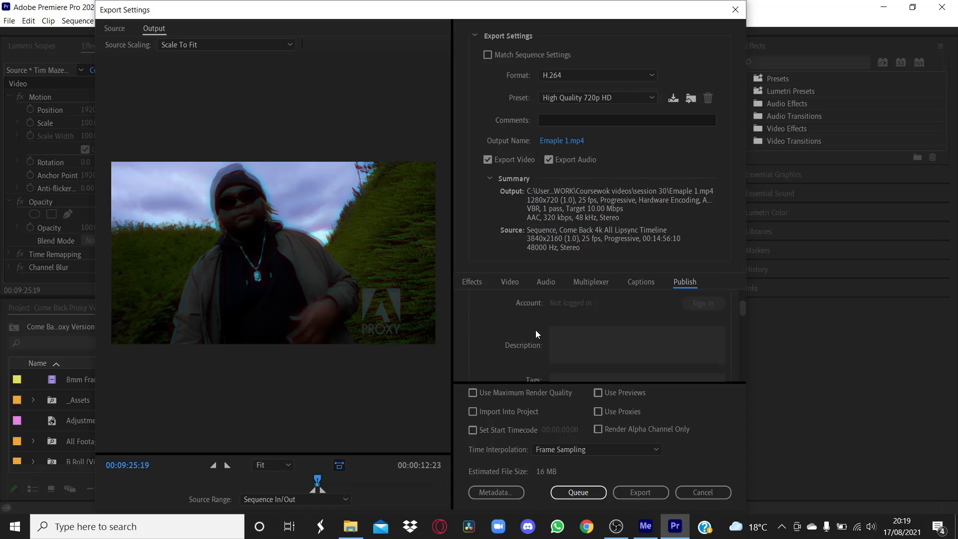
{"action": "scroll", "coordinate": [536, 331], "scroll_direction": "up", "scroll_amount": 4}
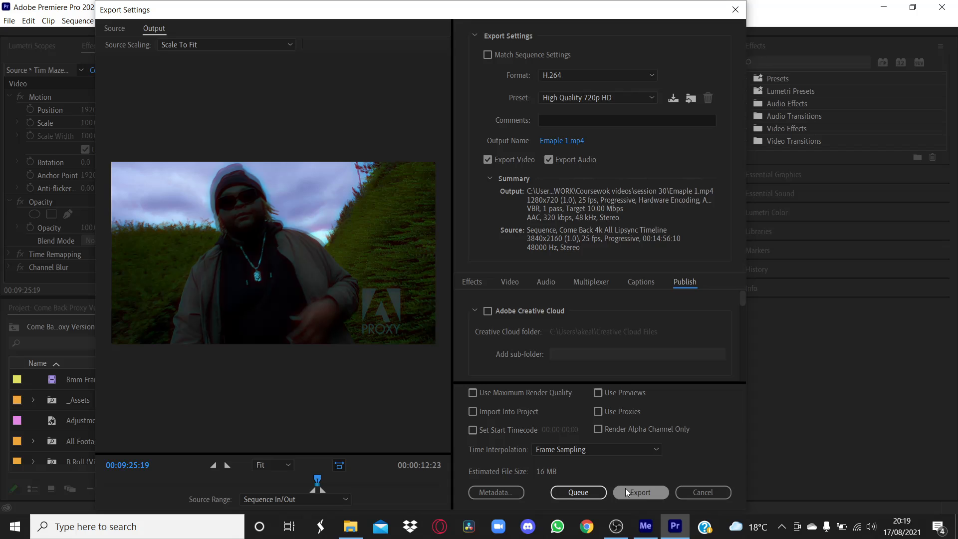
{"action": "left_click", "coordinate": [624, 488]}
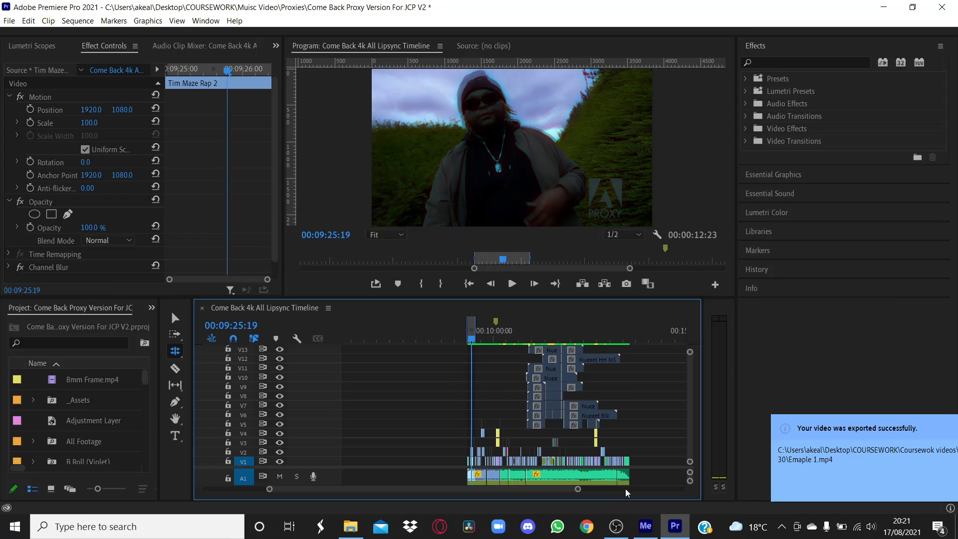
Mark the in/out range around the whole second section of the Come Back 4k All Lipsync Timeline and save the project
{"action": "key", "text": "backslash"}
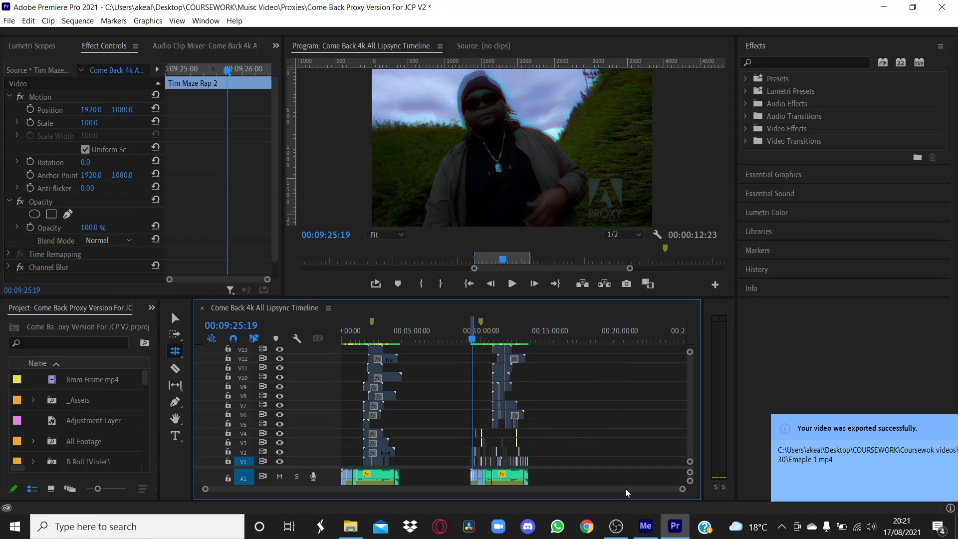
{"action": "key", "text": "x"}
{"action": "key", "text": "ctrl+s"}
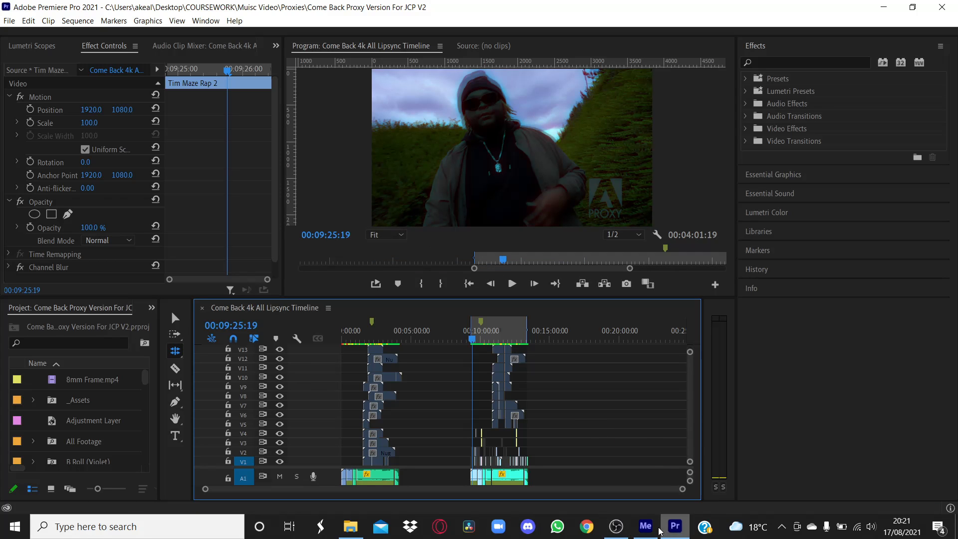
Switch to Adobe Media Encoder and add the exported Emaple 1 file from the session 30 folder to the queue
{"action": "left_click", "coordinate": [351, 527]}
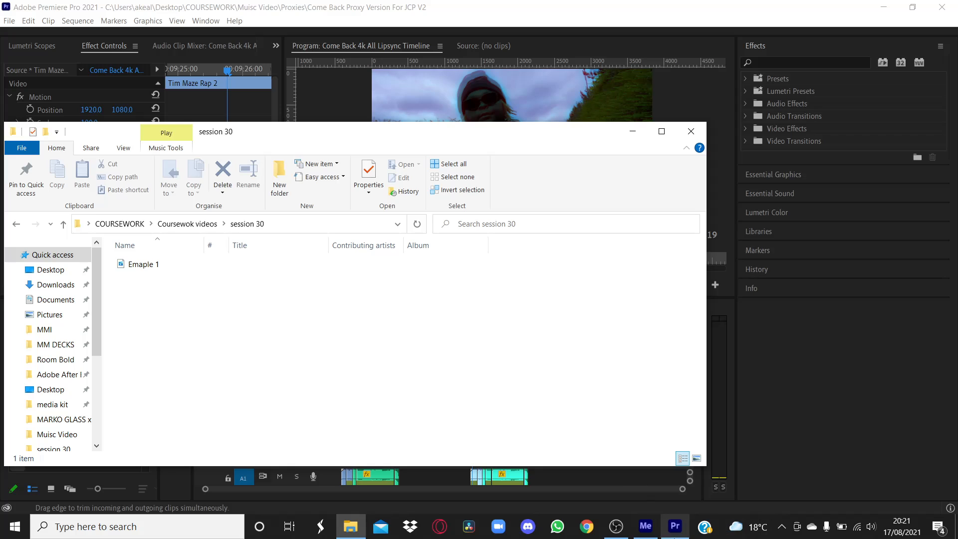
{"action": "left_click", "coordinate": [645, 526]}
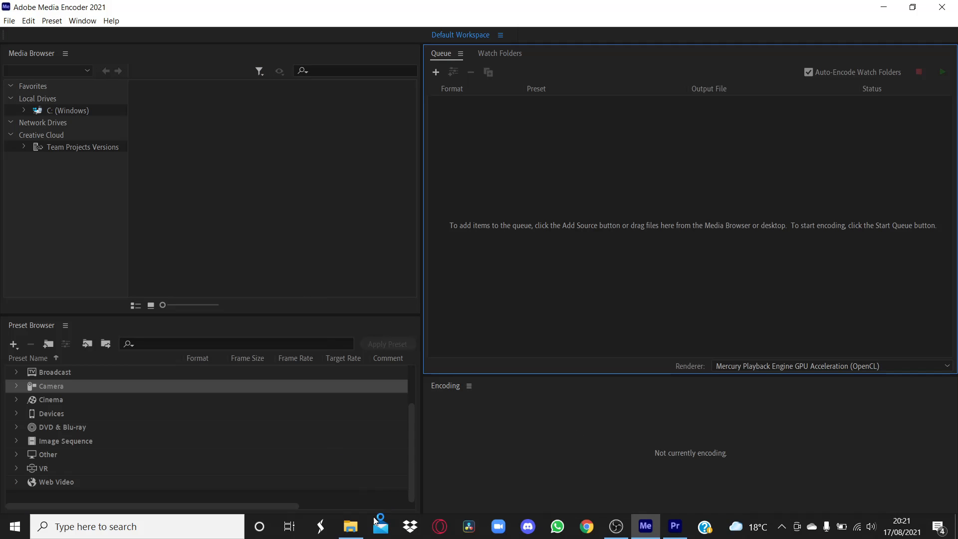
{"action": "left_click", "coordinate": [350, 526]}
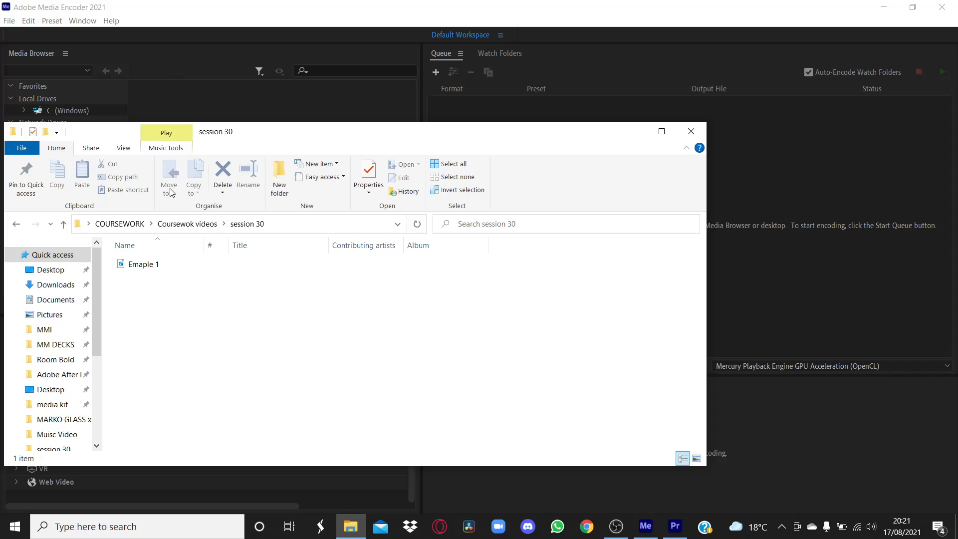
{"action": "left_click", "coordinate": [147, 264]}
{"action": "left_click_drag", "start_coordinate": [147, 264], "coordinate": [834, 294]}
{"action": "left_click", "coordinate": [375, 117]}
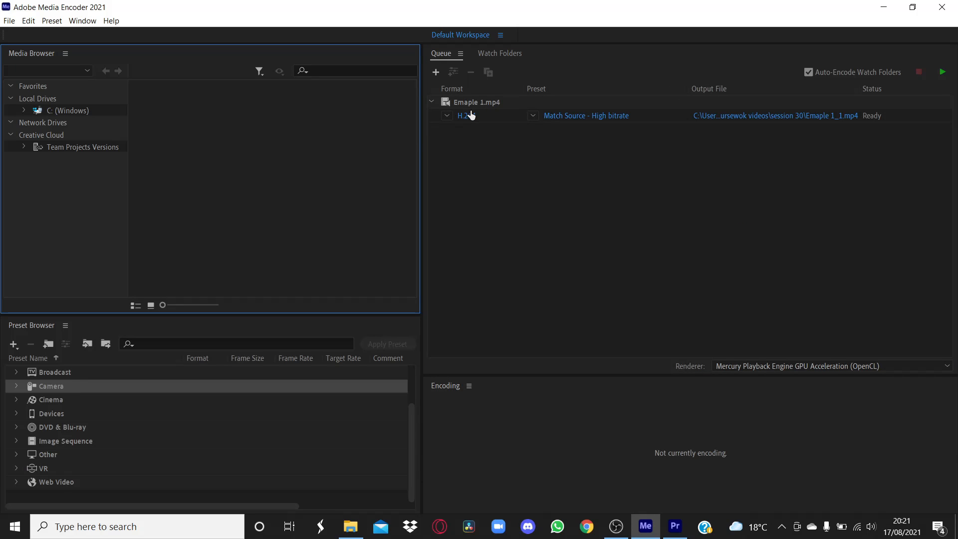
Try the QuickTime format for the queued Emaple 1 file and switch it back to H.264
{"action": "left_click", "coordinate": [533, 116]}
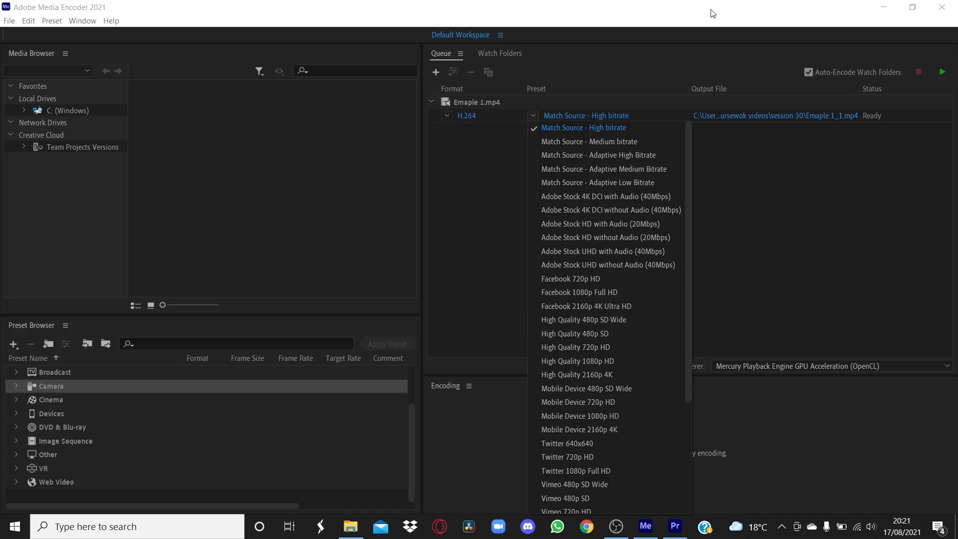
{"action": "left_click", "coordinate": [453, 120]}
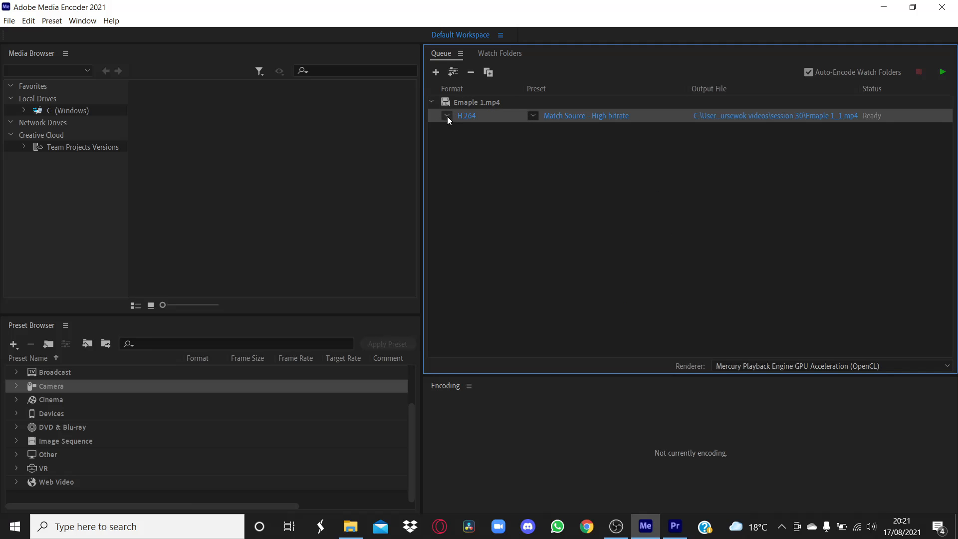
{"action": "left_click", "coordinate": [447, 116]}
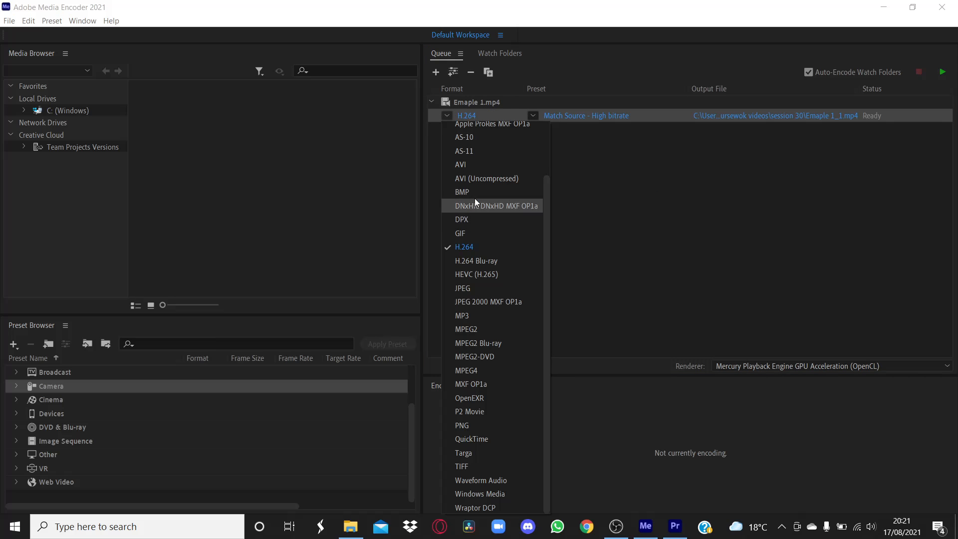
{"action": "left_click", "coordinate": [482, 442]}
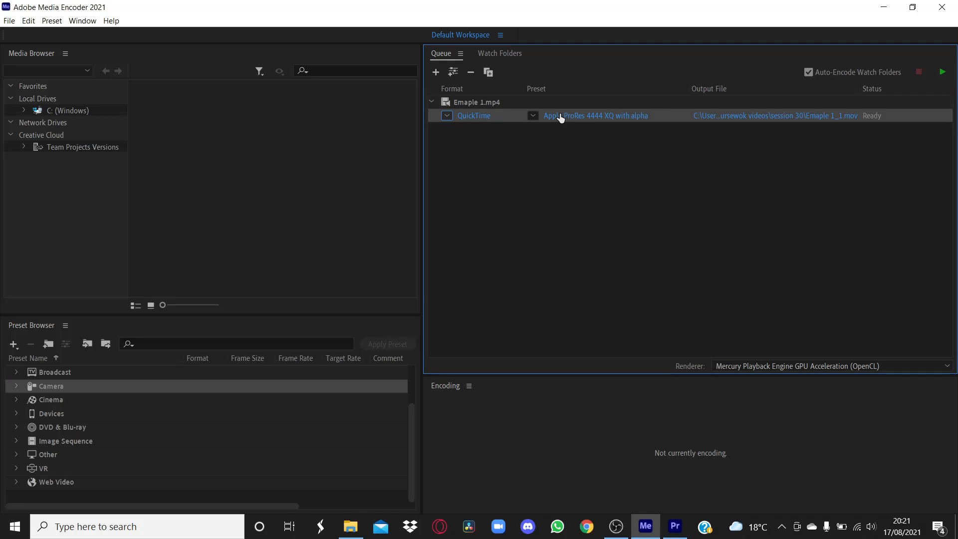
{"action": "left_click", "coordinate": [534, 115]}
{"action": "left_click", "coordinate": [534, 116]}
{"action": "left_click", "coordinate": [447, 106]}
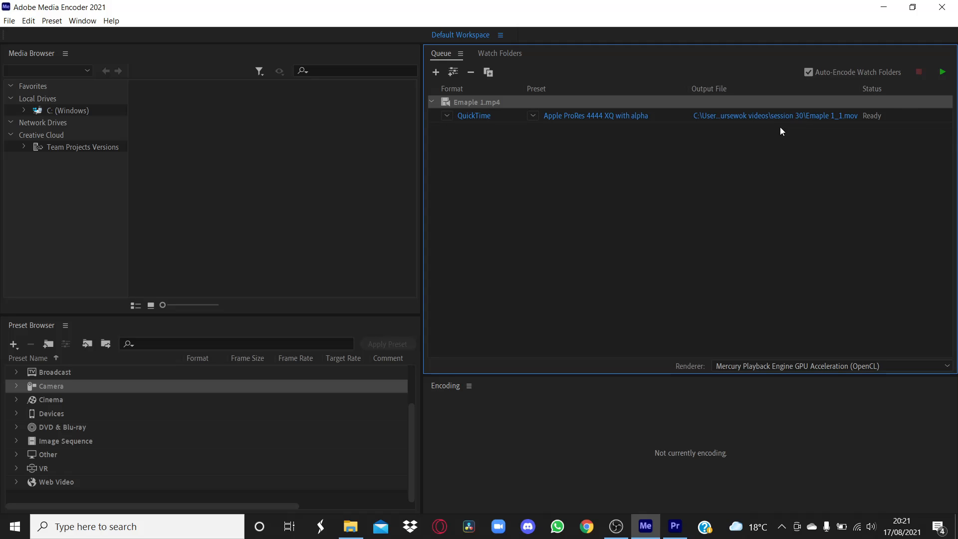
{"action": "left_click", "coordinate": [451, 113]}
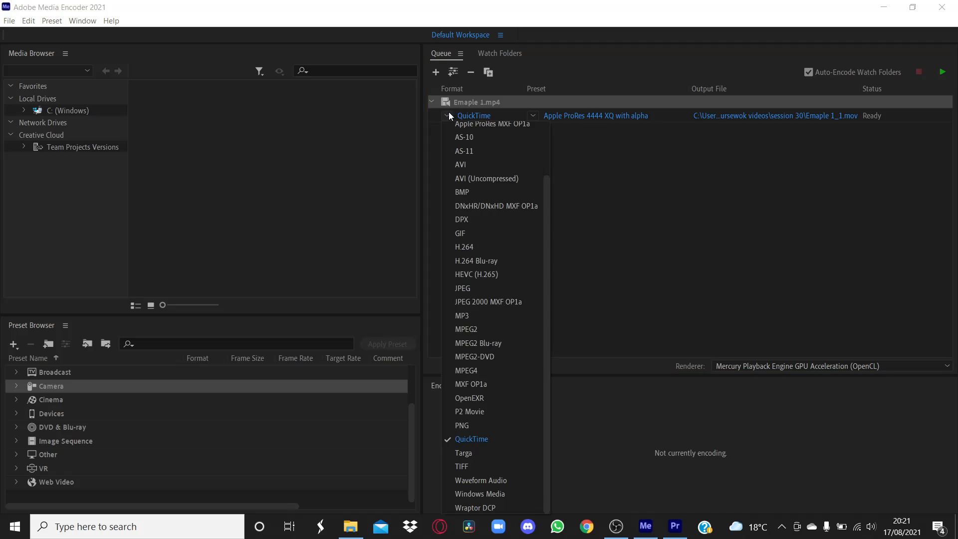
{"action": "left_click", "coordinate": [458, 248]}
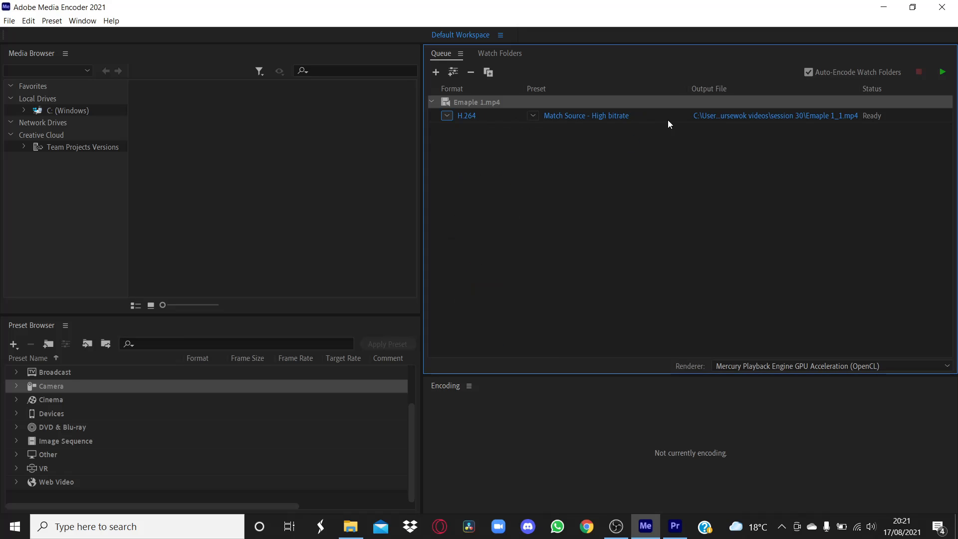
Set the queued file's preset to Match Source - Medium bitrate and start encoding the queue
{"action": "left_click", "coordinate": [607, 117]}
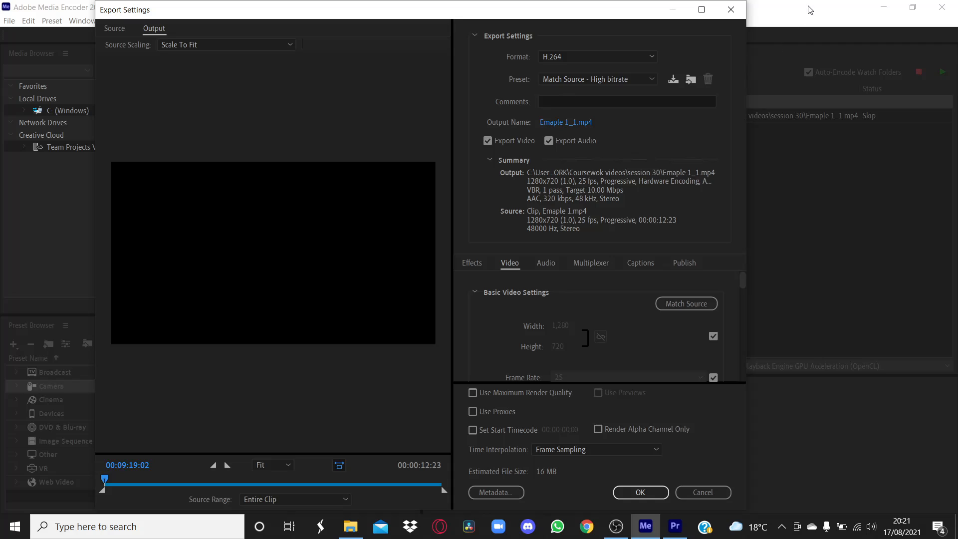
{"action": "left_click", "coordinate": [730, 10]}
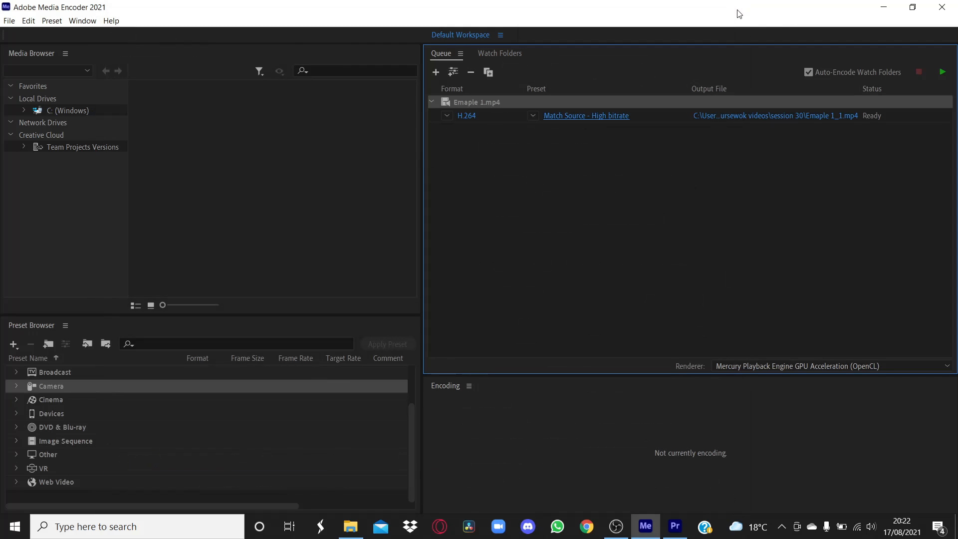
{"action": "left_click", "coordinate": [535, 115]}
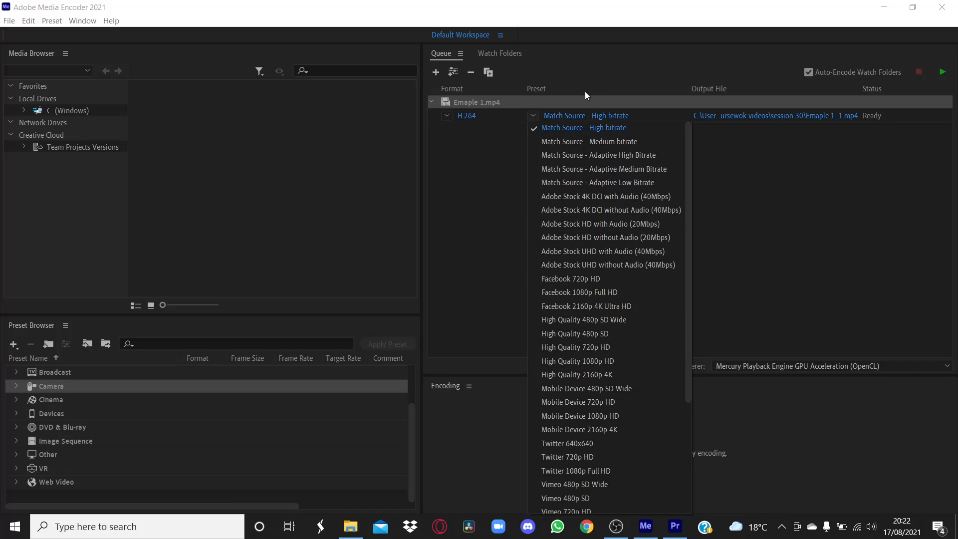
{"action": "left_click", "coordinate": [579, 139]}
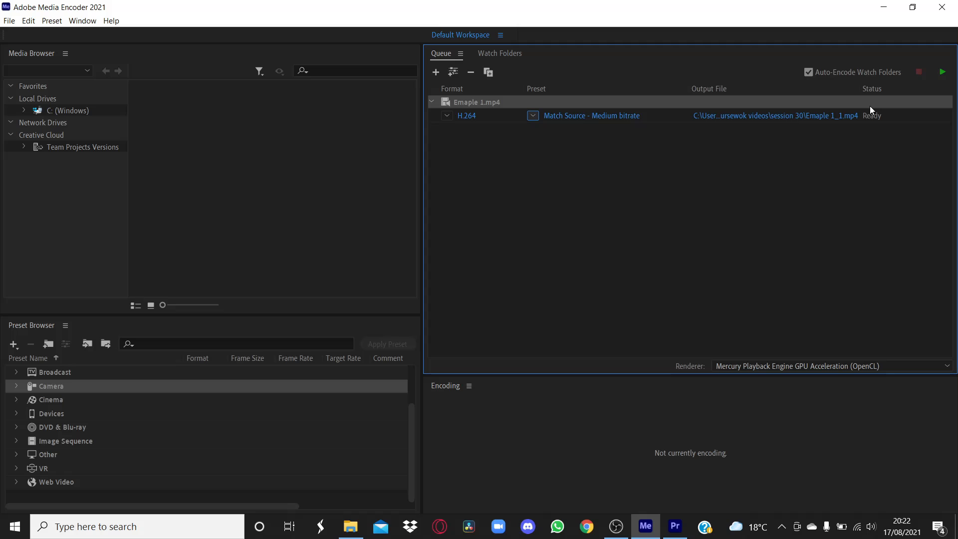
{"action": "left_click", "coordinate": [942, 75]}
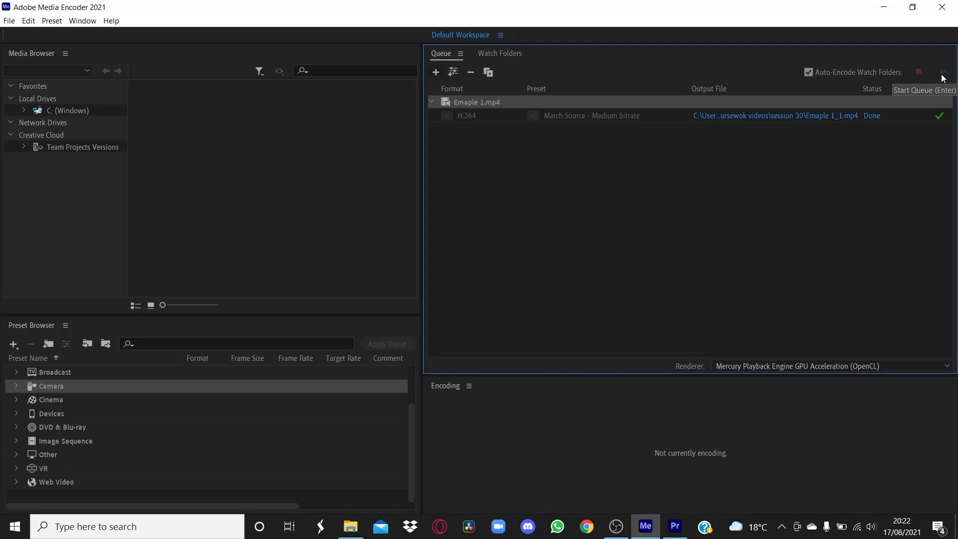
Open the encoded file's output folder and examine the file size and video details of Emaple 1_1
{"action": "left_click", "coordinate": [839, 120]}
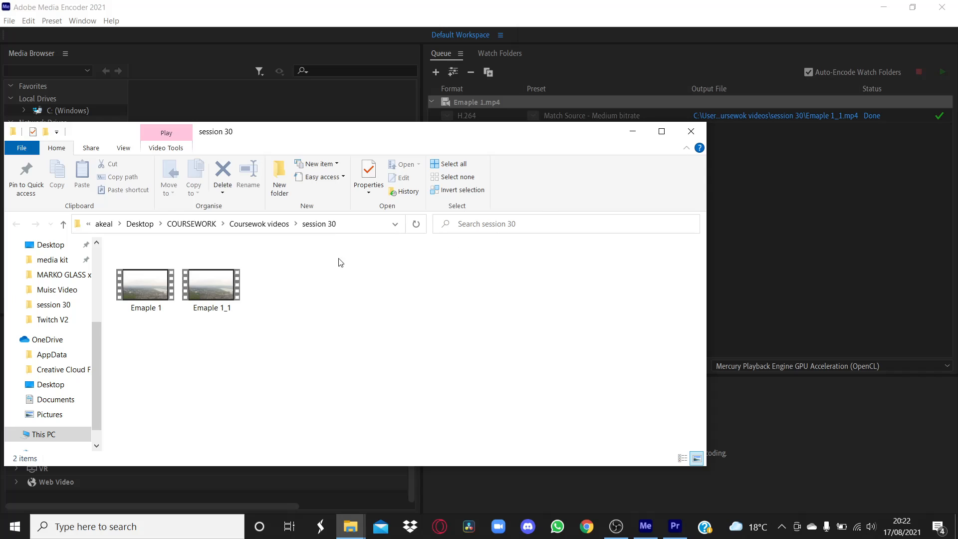
{"action": "left_click", "coordinate": [216, 292]}
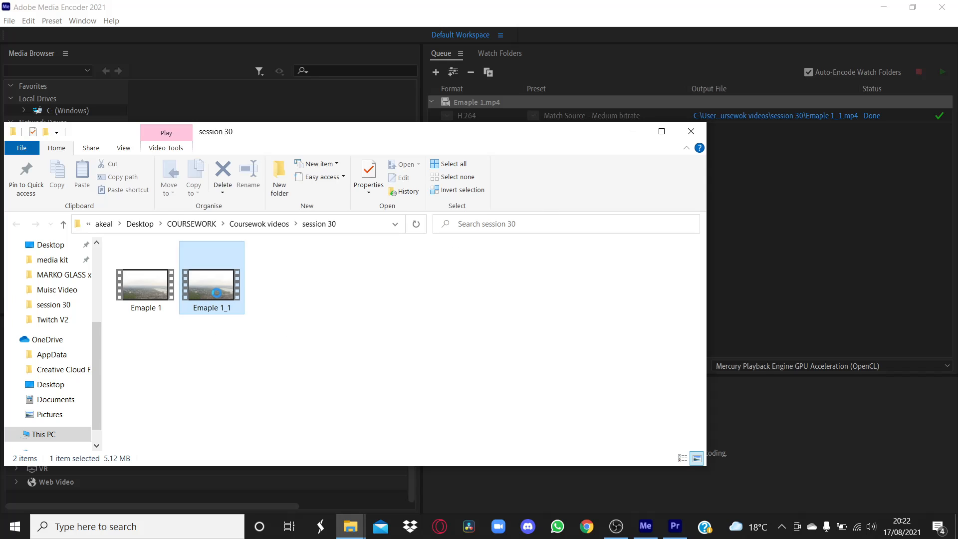
{"action": "key", "text": "shift+F10"}
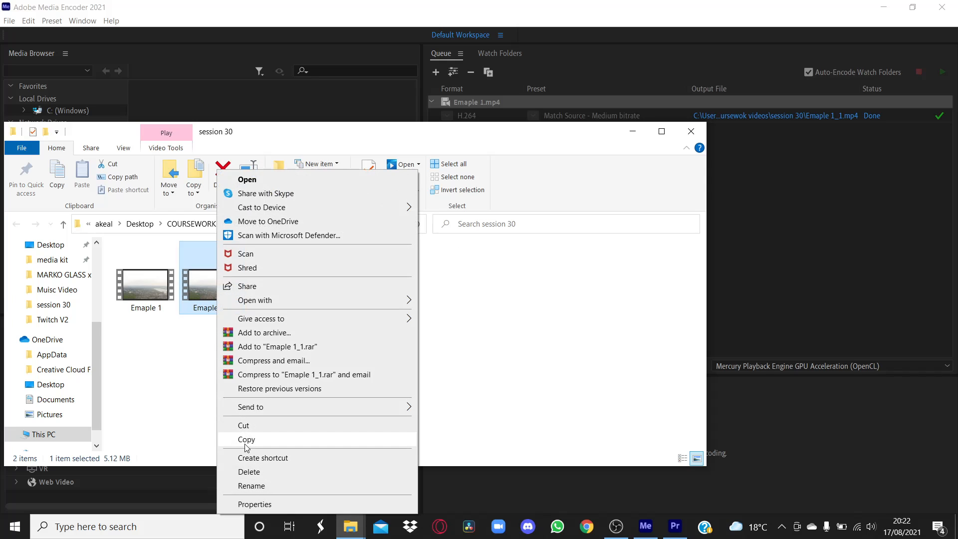
{"action": "left_click", "coordinate": [239, 504]}
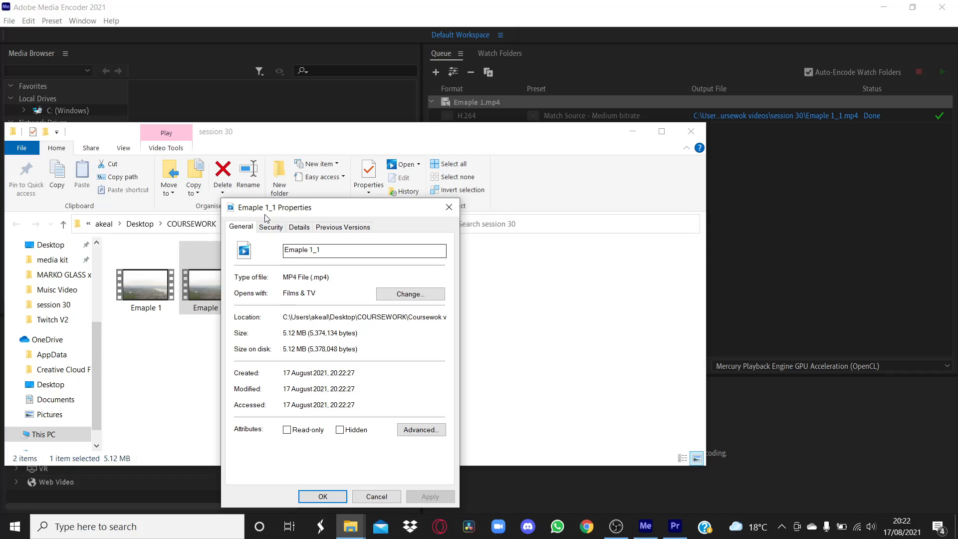
{"action": "left_click", "coordinate": [270, 229]}
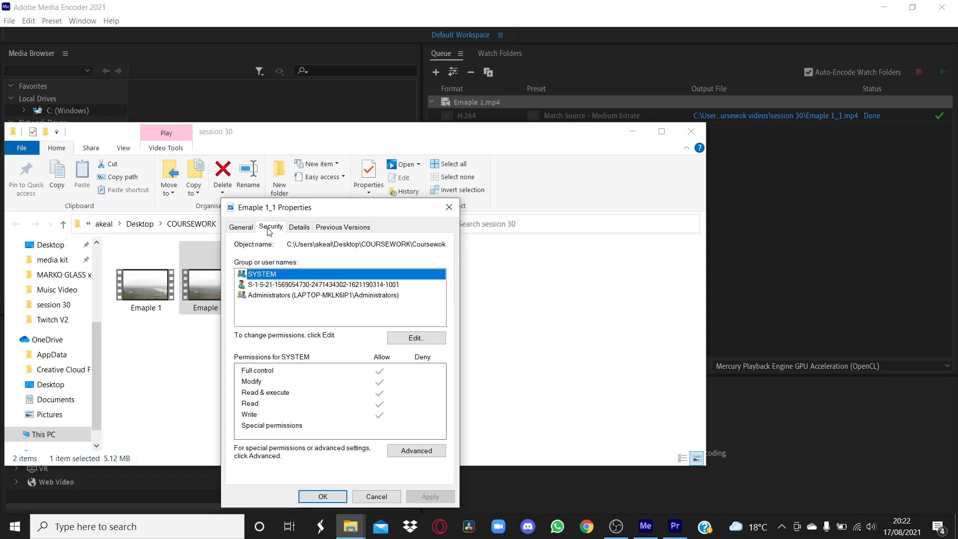
{"action": "left_click", "coordinate": [300, 227]}
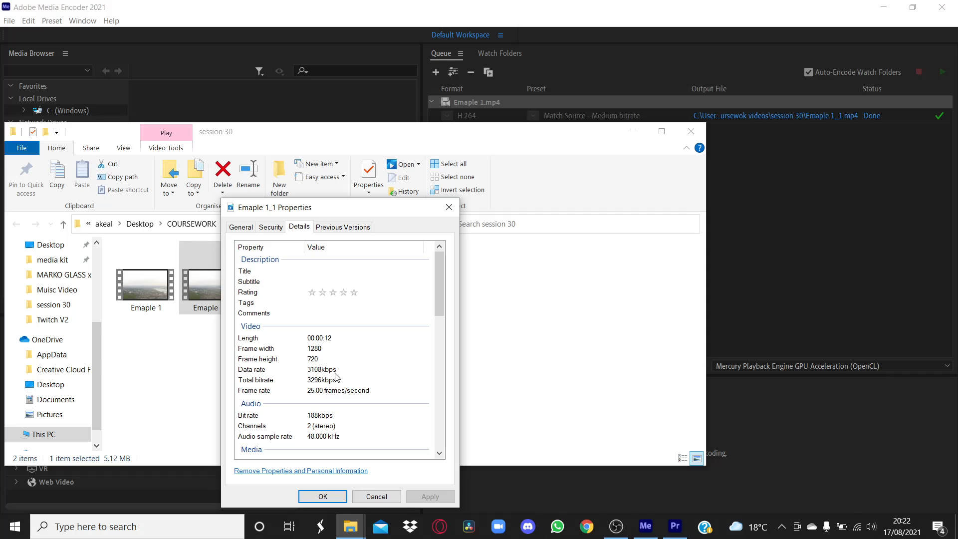
{"action": "scroll", "coordinate": [333, 379], "scroll_direction": "down", "scroll_amount": 1}
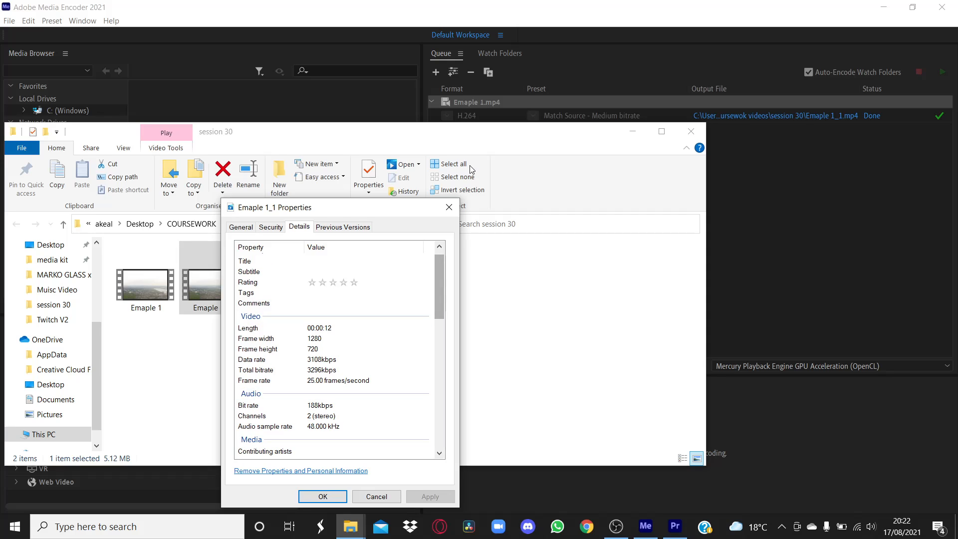
{"action": "left_click", "coordinate": [449, 206]}
Examine the file size and bitrate details of the original Emaple 1 export for comparison
{"action": "left_click", "coordinate": [130, 281]}
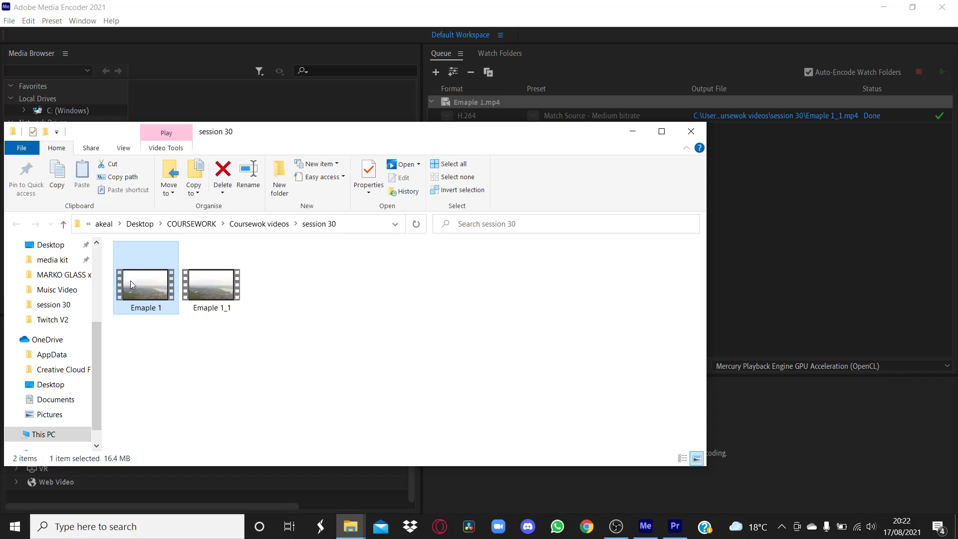
{"action": "right_click", "coordinate": [131, 280]}
{"action": "left_click", "coordinate": [165, 485]}
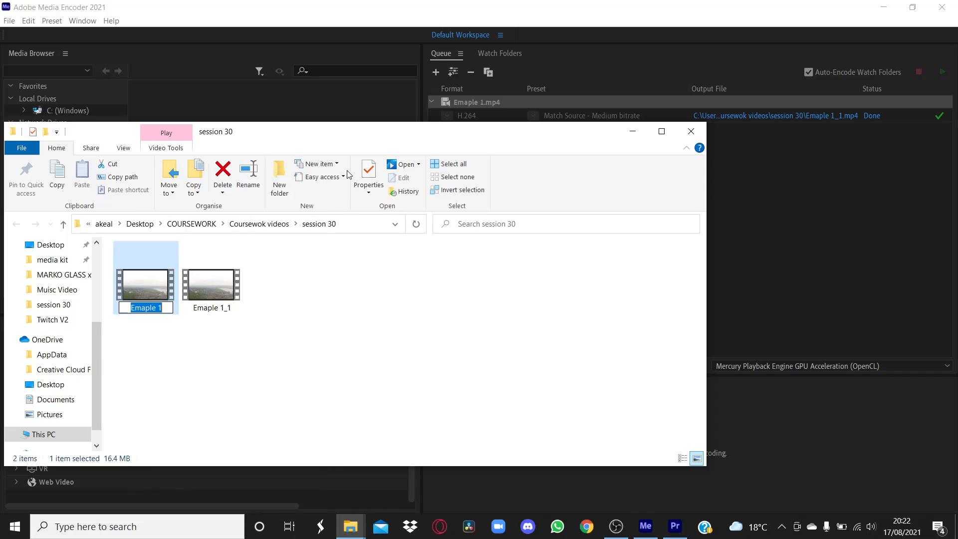
{"action": "left_click", "coordinate": [338, 332]}
{"action": "right_click", "coordinate": [131, 287]}
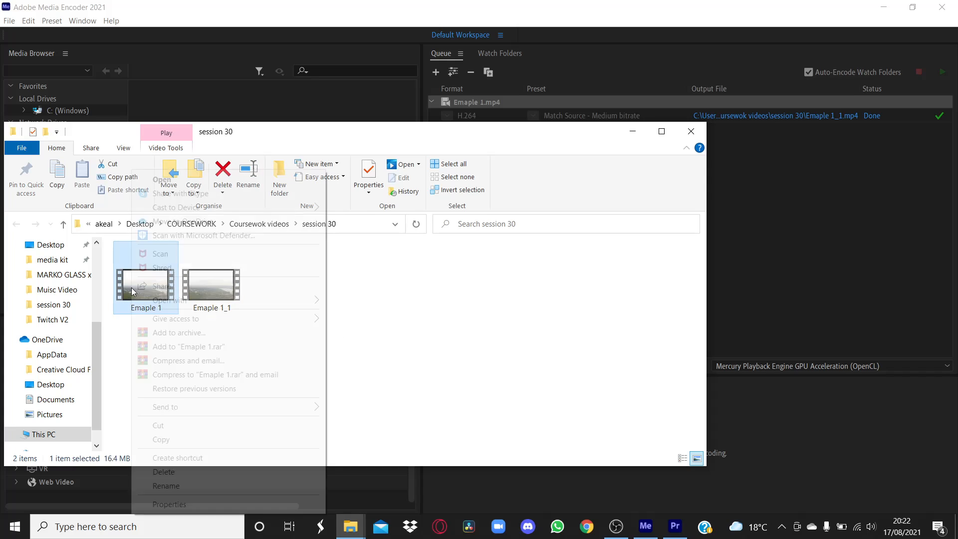
{"action": "left_click", "coordinate": [187, 502]}
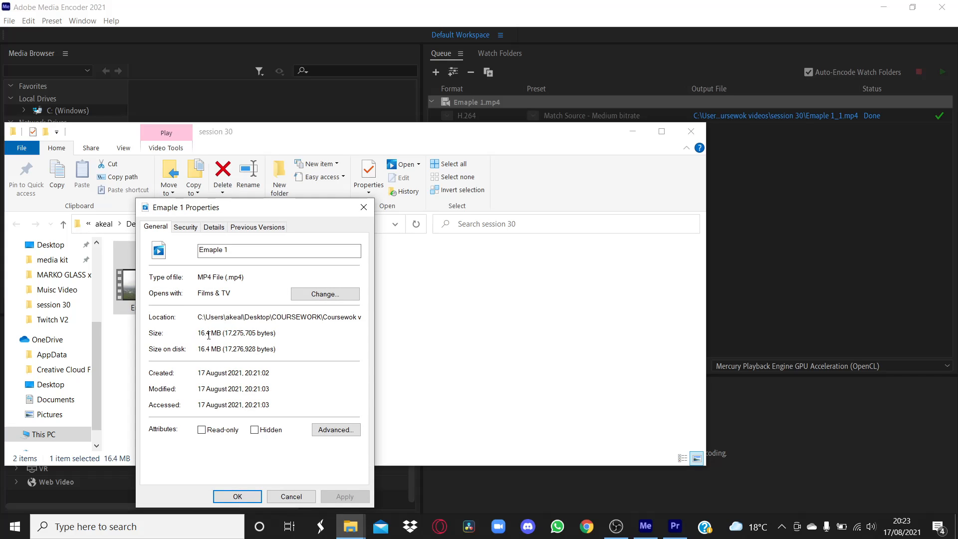
{"action": "left_click", "coordinate": [238, 228]}
{"action": "left_click", "coordinate": [213, 227]}
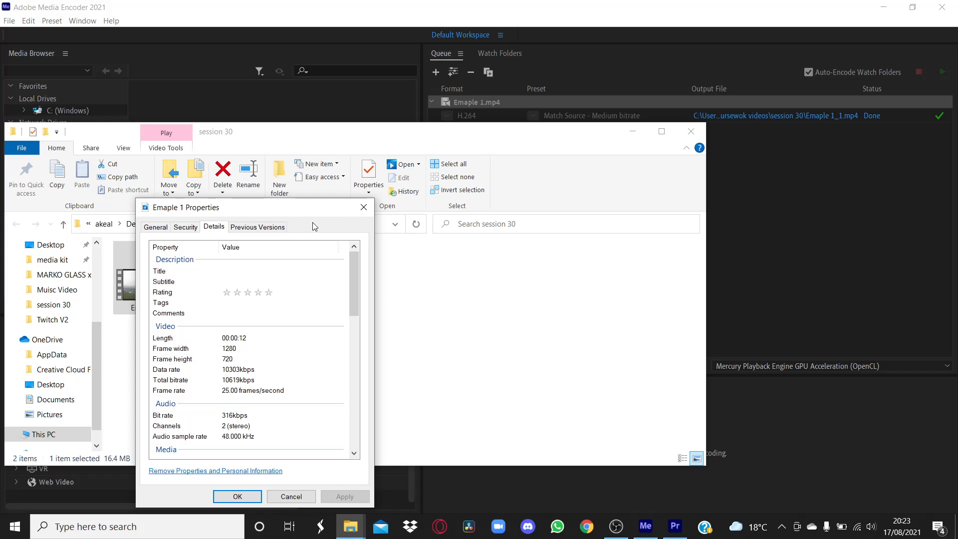
{"action": "left_click", "coordinate": [364, 207]}
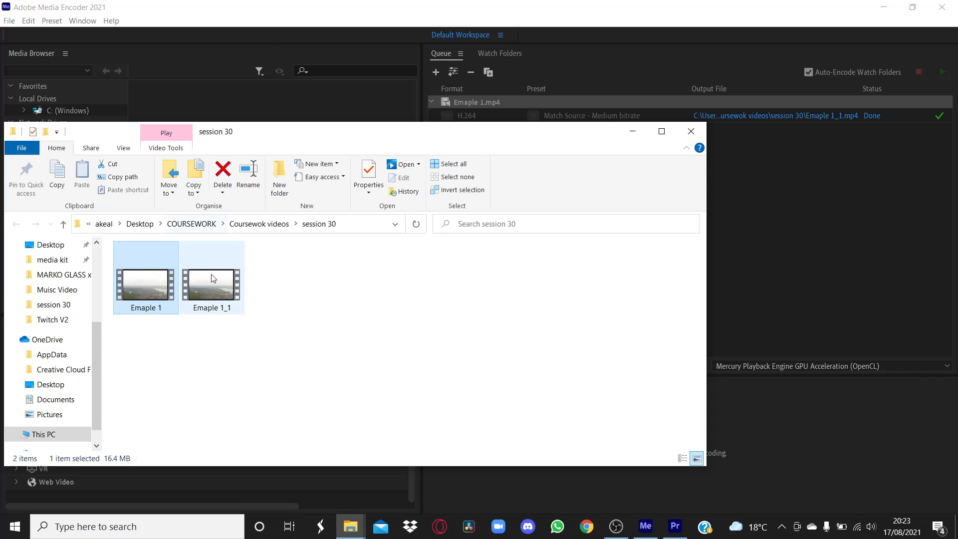
Close the output folder window and quit Media Encoder
{"action": "mouse_move", "coordinate": [206, 292]}
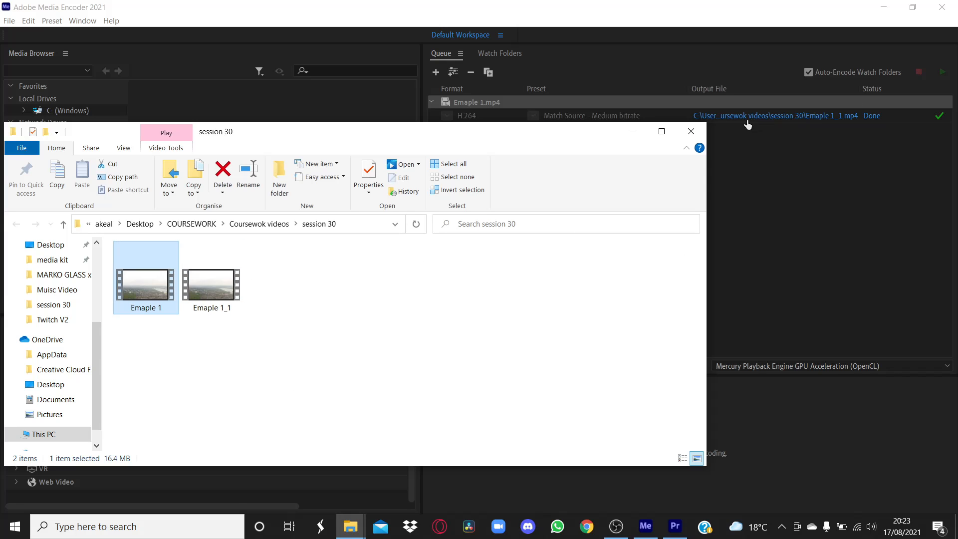
{"action": "left_click", "coordinate": [691, 131]}
{"action": "left_click", "coordinate": [945, 7]}
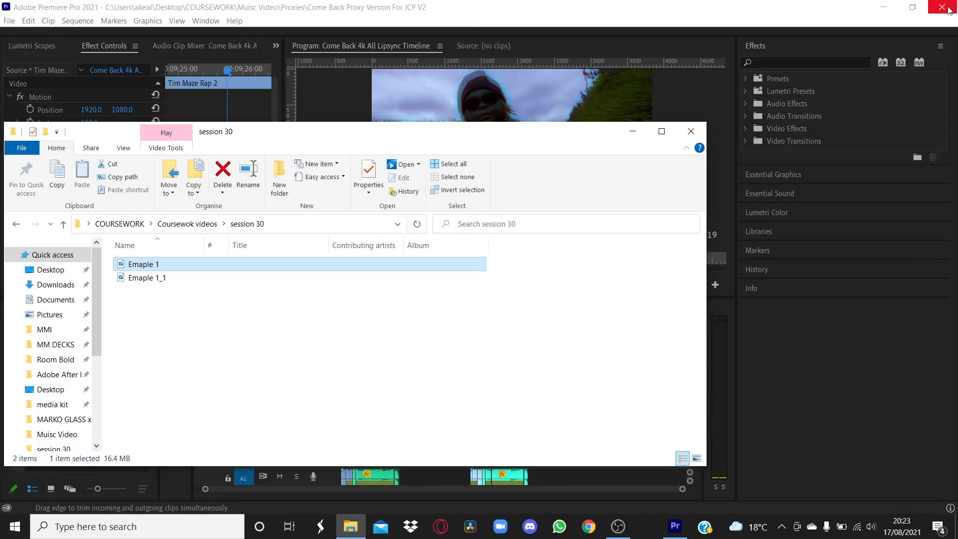